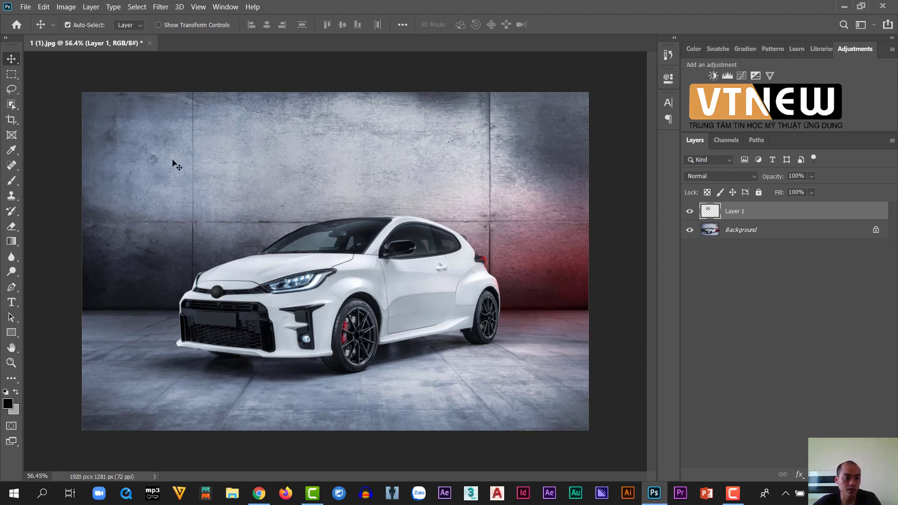
Step: Copy a marquee of the car's front and wall to a new layer and merge it into Layer 1
{"action": "right_click", "coordinate": [11, 61]}
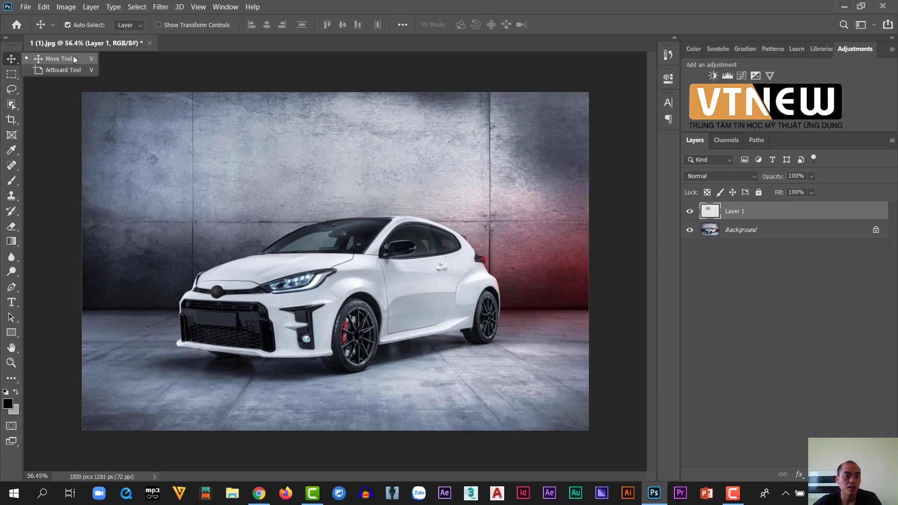
{"action": "left_click", "coordinate": [11, 74]}
{"action": "mouse_move", "coordinate": [178, 131]}
{"action": "left_mouse_down"}
{"action": "mouse_move", "coordinate": [319, 276]}
{"action": "mouse_move", "coordinate": [390, 333]}
{"action": "left_mouse_up"}
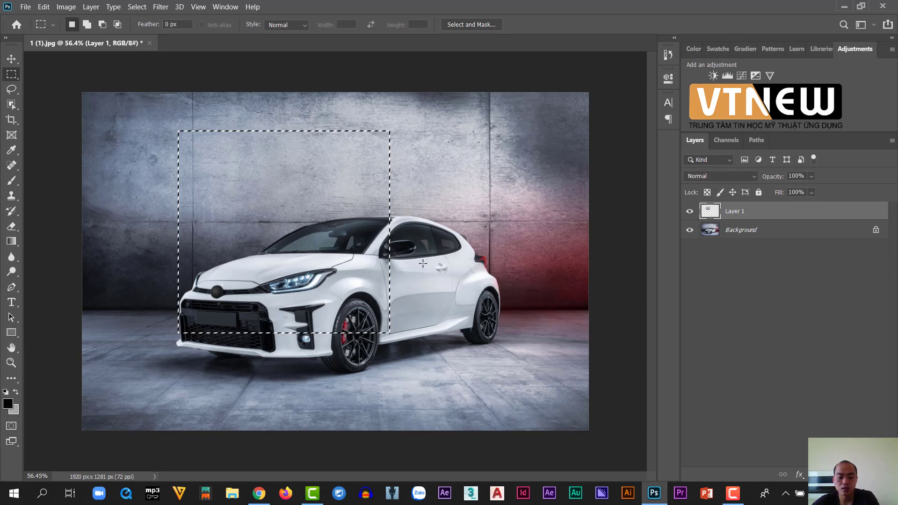
{"action": "key", "text": "ctrl+j"}
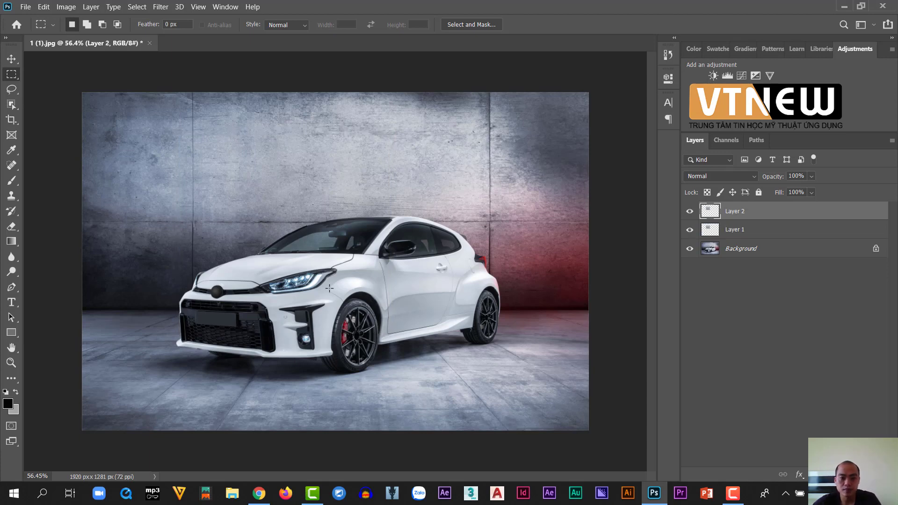
{"action": "key", "text": "v"}
{"action": "left_click_drag", "start_coordinate": [308, 283], "coordinate": [402, 208]}
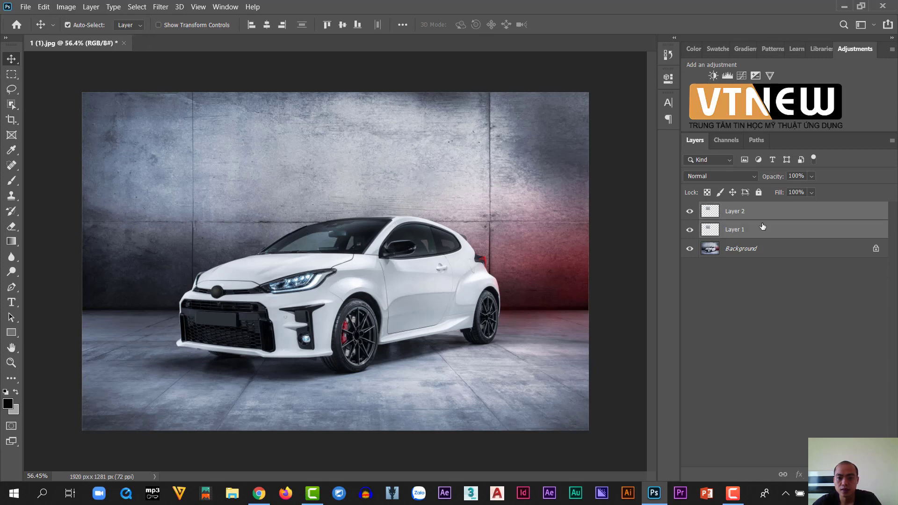
{"action": "key", "text": "ctrl+e"}
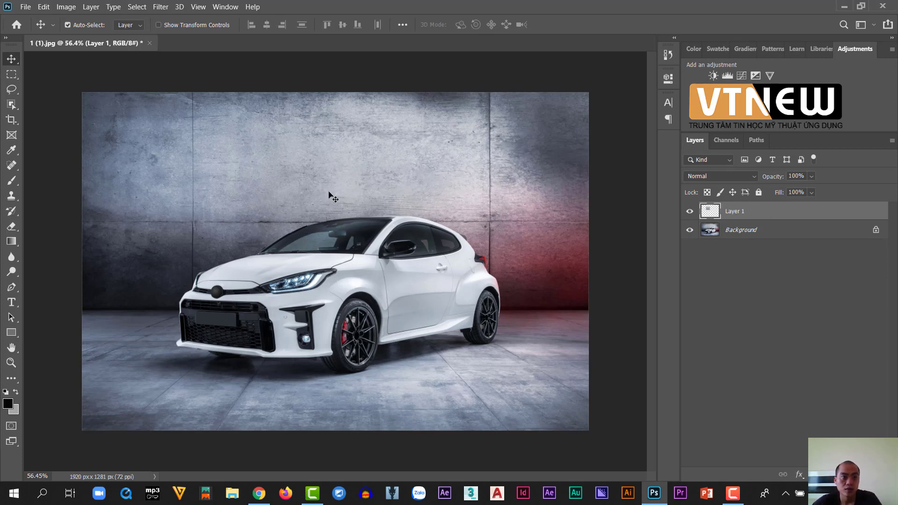
{"action": "mouse_move", "coordinate": [308, 257]}
{"action": "left_mouse_down"}
{"action": "mouse_move", "coordinate": [322, 289]}
{"action": "mouse_move", "coordinate": [418, 326]}
{"action": "left_mouse_up"}
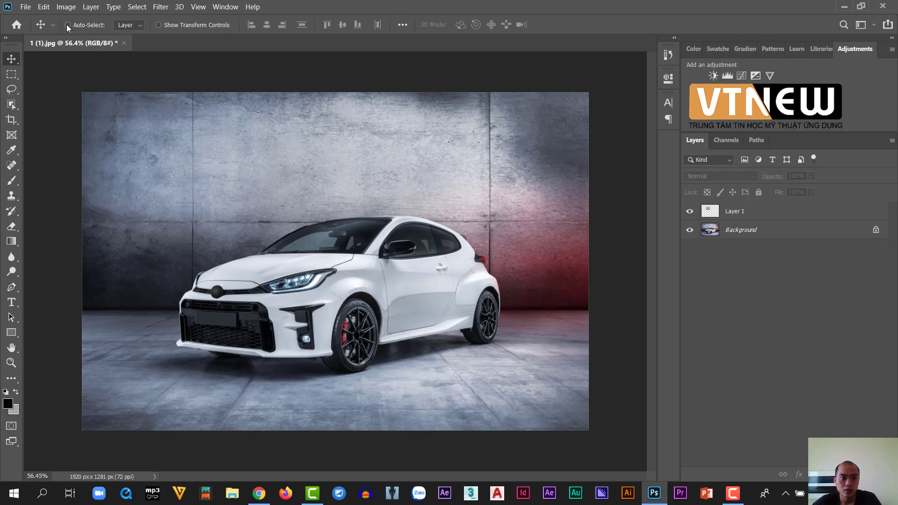
Step: With Layer 1 selected, drag its wall patch over the car's hood and windshield
{"action": "left_click", "coordinate": [707, 212]}
{"action": "mouse_move", "coordinate": [274, 234]}
{"action": "left_mouse_down"}
{"action": "mouse_move", "coordinate": [435, 262]}
{"action": "mouse_move", "coordinate": [387, 320]}
{"action": "mouse_move", "coordinate": [401, 320]}
{"action": "left_mouse_up"}
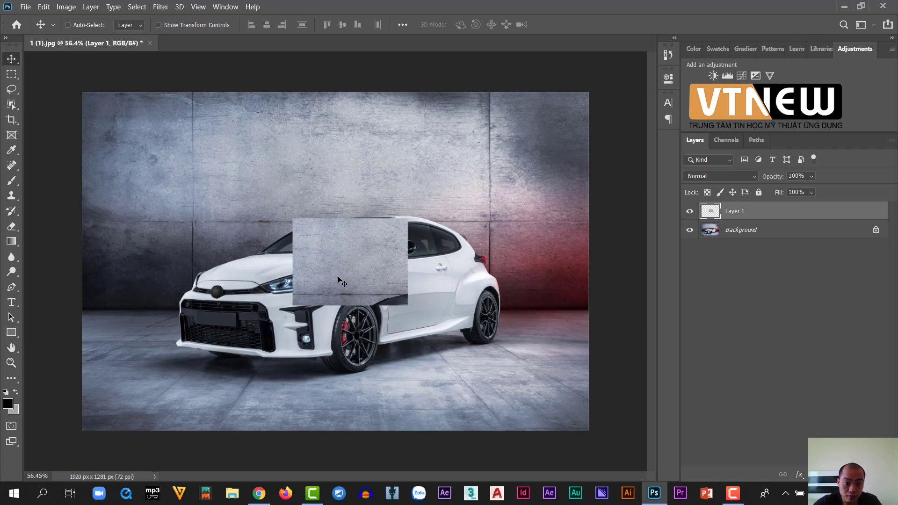
{"action": "mouse_move", "coordinate": [343, 263]}
{"action": "left_mouse_down"}
{"action": "mouse_move", "coordinate": [317, 258]}
{"action": "mouse_move", "coordinate": [345, 286]}
{"action": "left_mouse_up"}
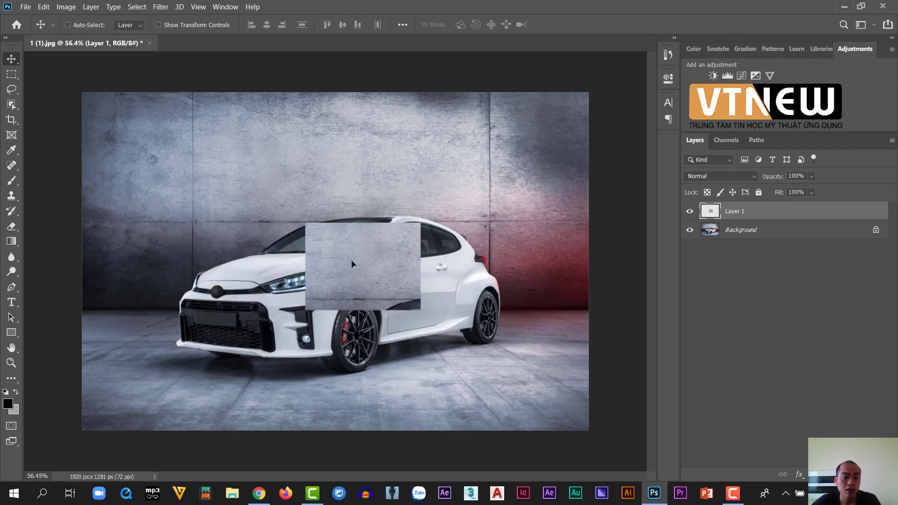
{"action": "right_click", "coordinate": [9, 58]}
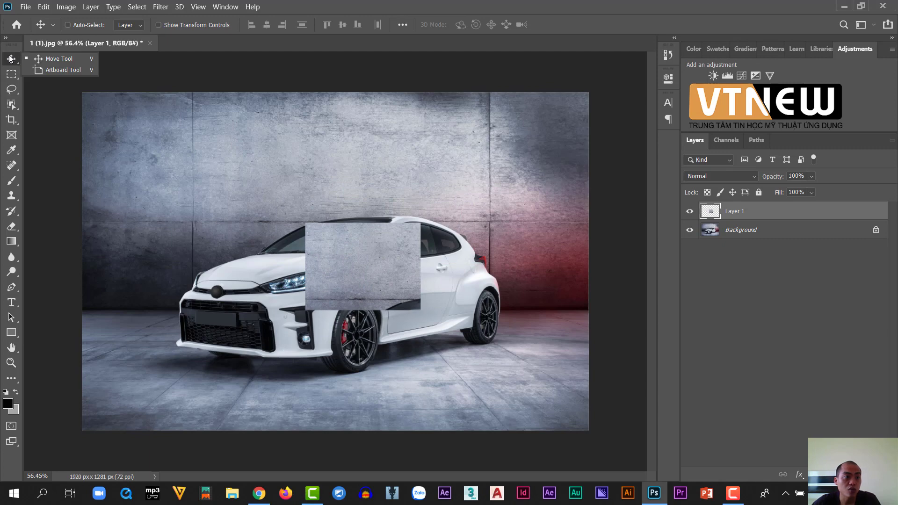
{"action": "left_click", "coordinate": [58, 57]}
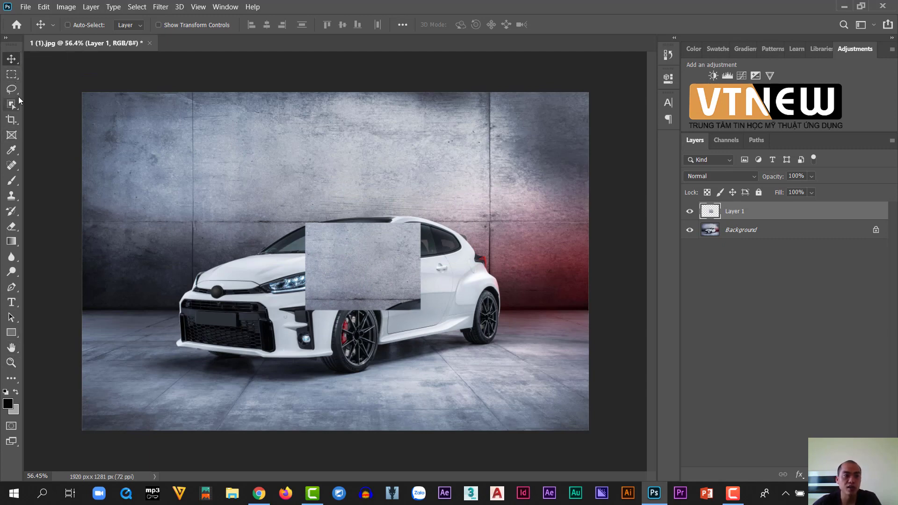
{"action": "right_click", "coordinate": [11, 60]}
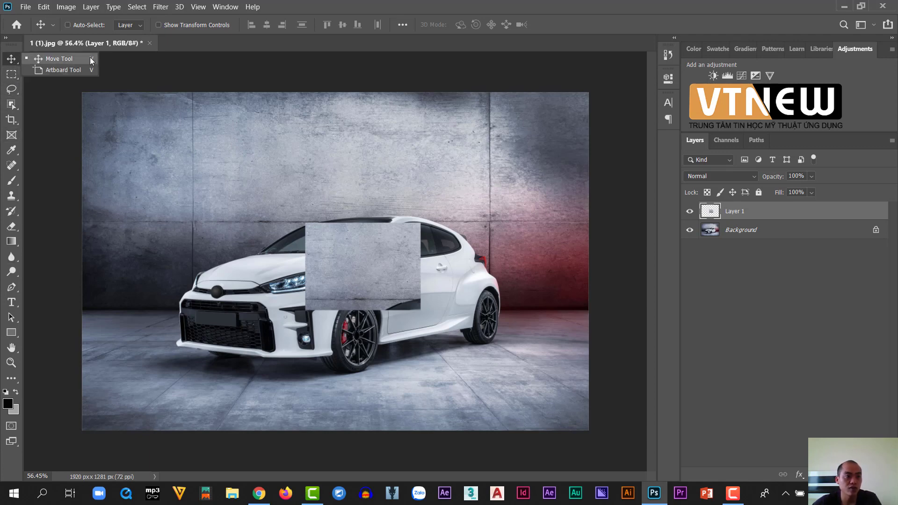
{"action": "left_click", "coordinate": [62, 61]}
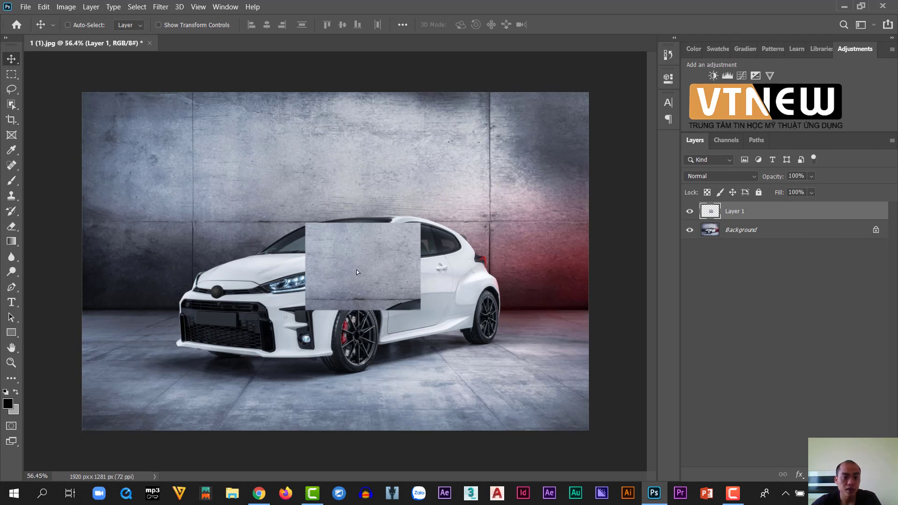
{"action": "mouse_move", "coordinate": [356, 270]}
{"action": "left_mouse_down"}
{"action": "mouse_move", "coordinate": [336, 248]}
{"action": "mouse_move", "coordinate": [326, 253]}
{"action": "left_mouse_up"}
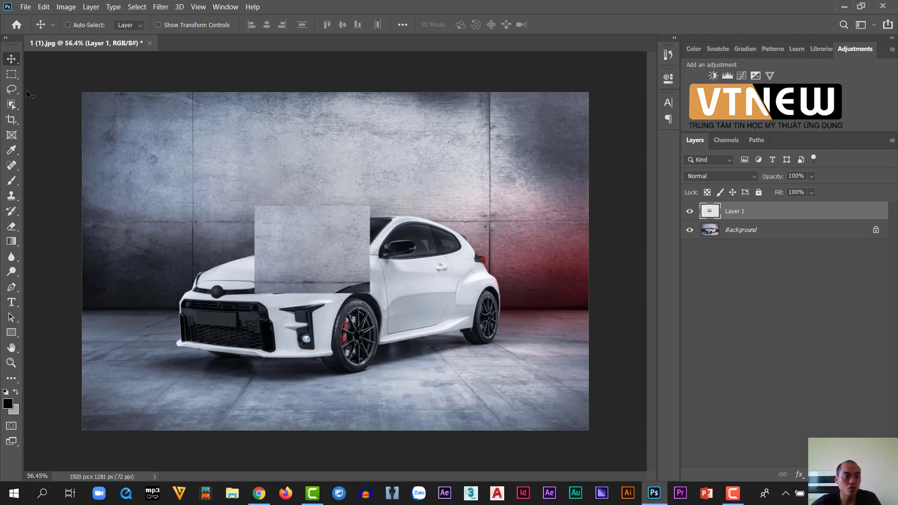
Step: Marquee a patch of wall above the car, then nudge Layer 1's grey patch slightly right
{"action": "left_click", "coordinate": [12, 74]}
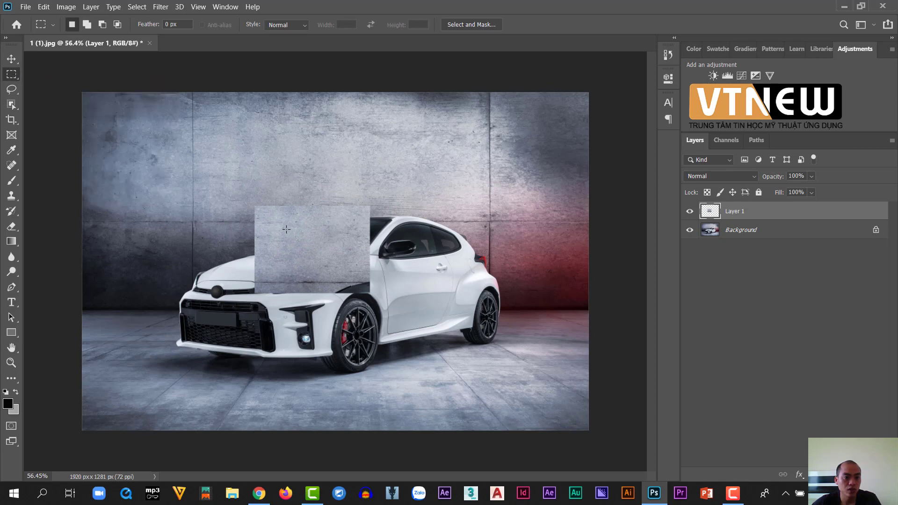
{"action": "left_click_drag", "start_coordinate": [204, 172], "coordinate": [329, 260]}
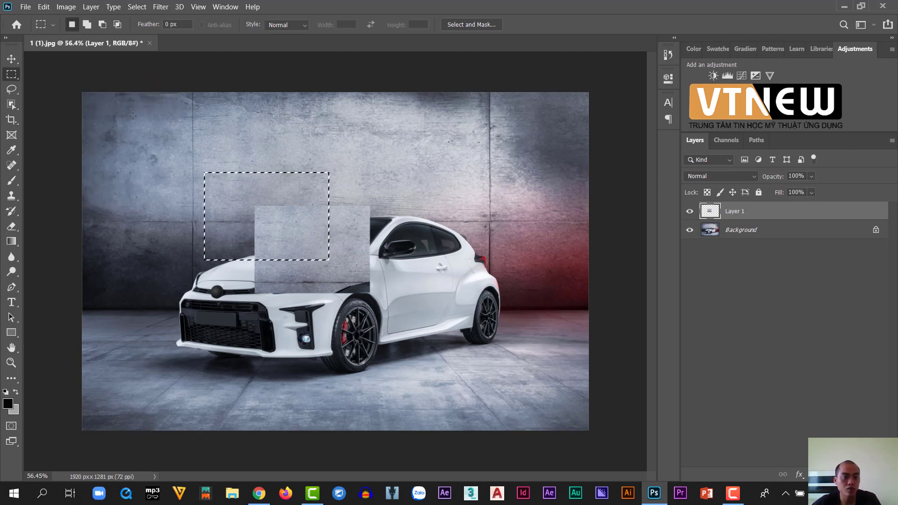
{"action": "left_click", "coordinate": [12, 59]}
{"action": "key", "text": "ctrl"}
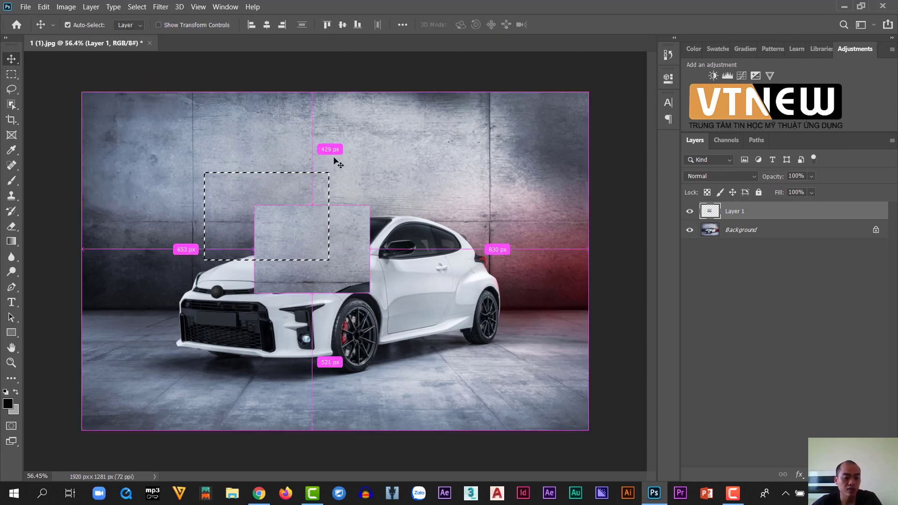
{"action": "mouse_move", "coordinate": [360, 272]}
{"action": "left_mouse_down"}
{"action": "mouse_move", "coordinate": [442, 243]}
{"action": "mouse_move", "coordinate": [388, 274]}
{"action": "left_mouse_up"}
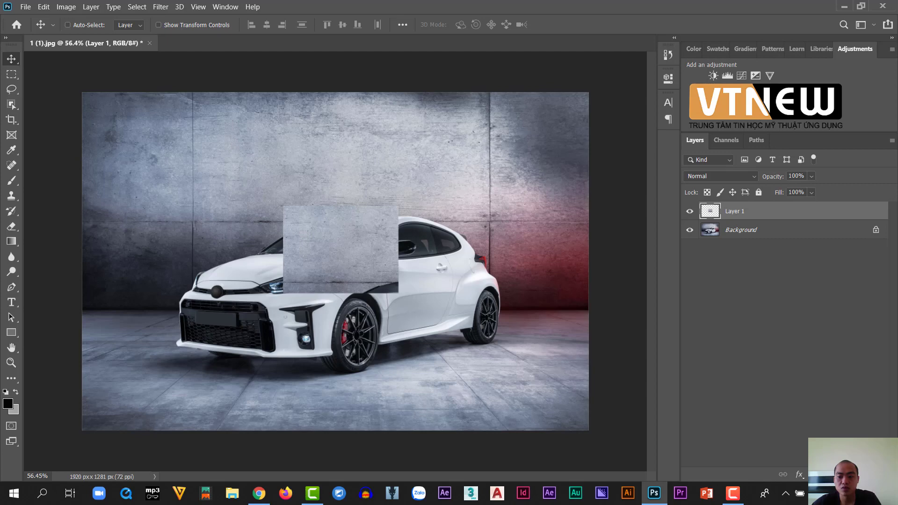
Step: On a new layer, fill a rectangle over the car's front with blue, then marquee the rear window
{"action": "key", "text": "ctrl+shift+alt+n"}
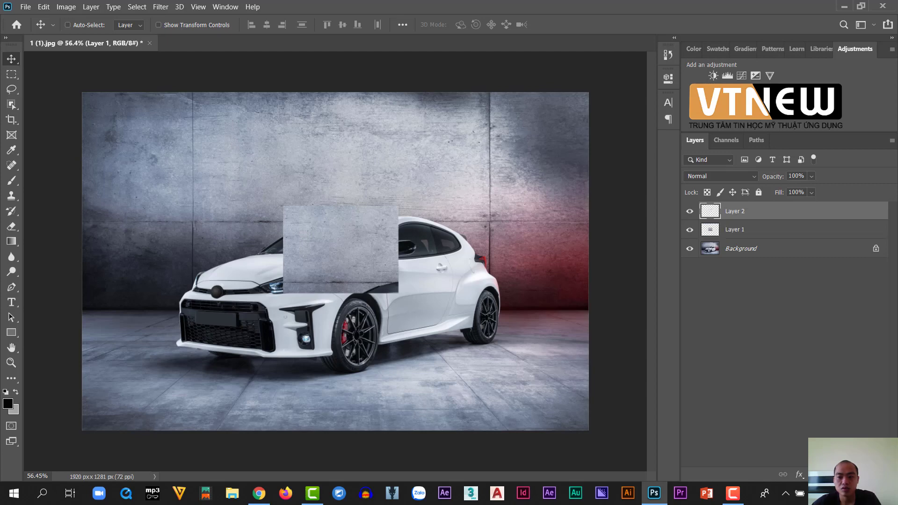
{"action": "left_click", "coordinate": [12, 74]}
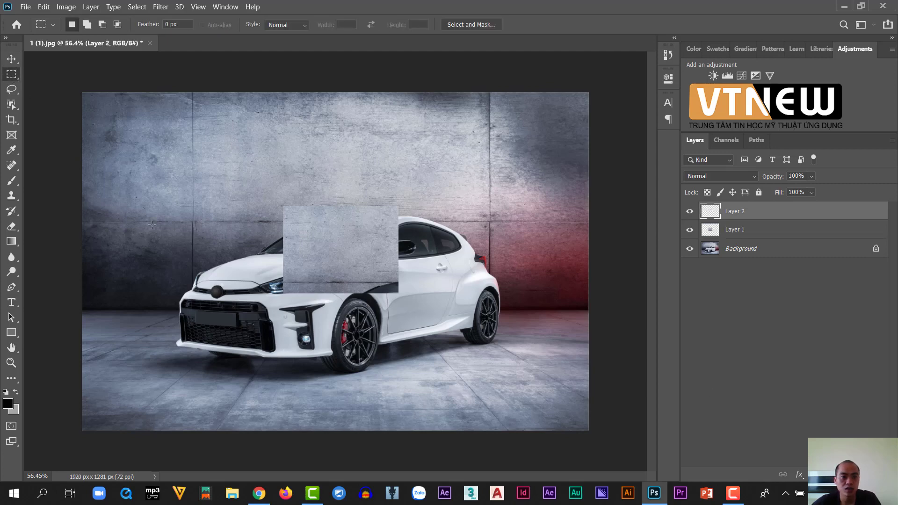
{"action": "left_click_drag", "start_coordinate": [151, 223], "coordinate": [273, 331]}
{"action": "left_click", "coordinate": [8, 404]}
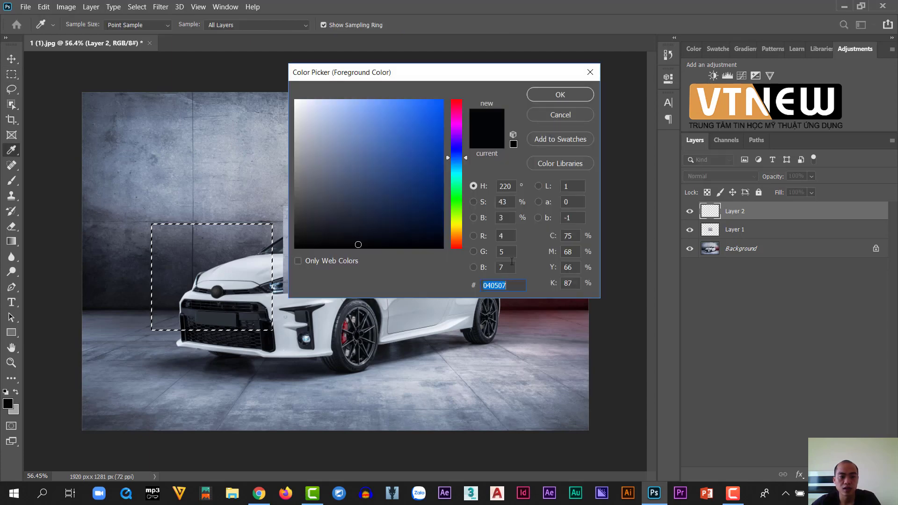
{"action": "left_click", "coordinate": [435, 120]}
{"action": "left_click", "coordinate": [553, 97]}
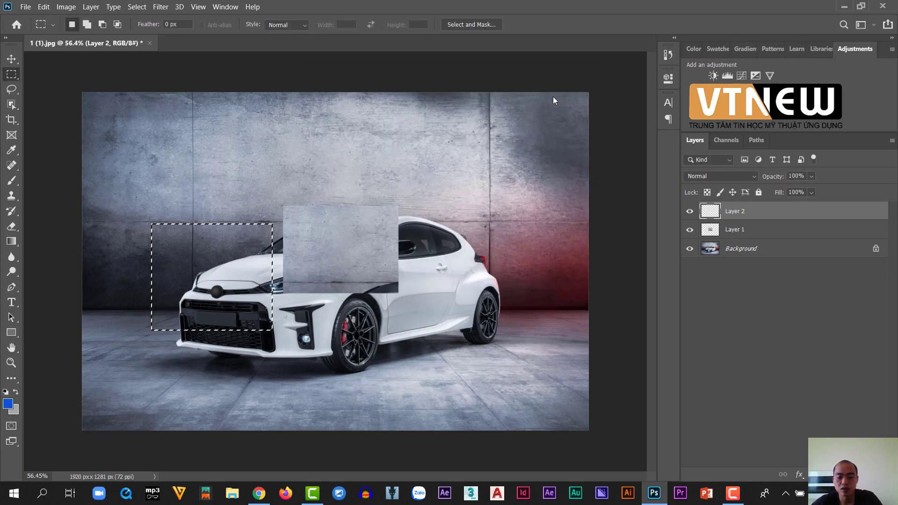
{"action": "key", "text": "alt+BackSpace"}
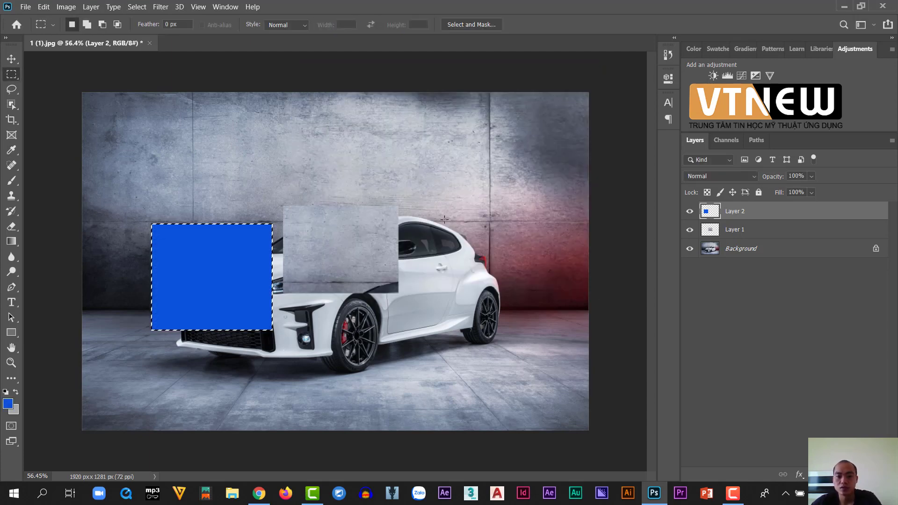
{"action": "left_click_drag", "start_coordinate": [376, 176], "coordinate": [504, 271]}
Step: Fill the rear-window selection with light yellow on a new Layer 3 and deselect
{"action": "key", "text": "ctrl+shift+alt+n"}
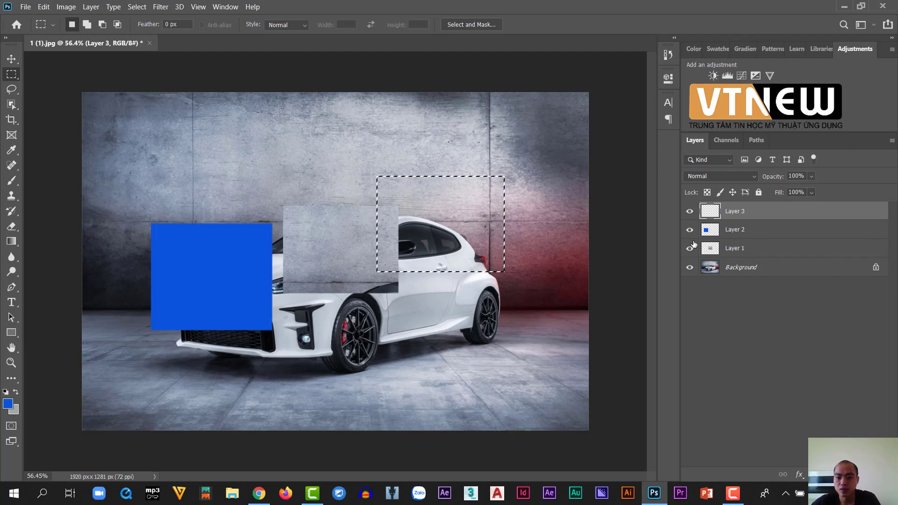
{"action": "left_click", "coordinate": [8, 403]}
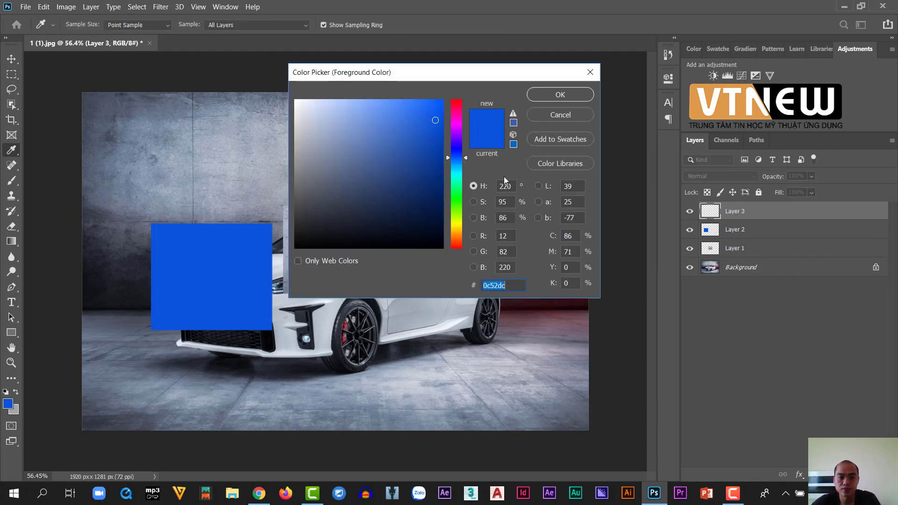
{"action": "left_click_drag", "start_coordinate": [457, 181], "coordinate": [455, 227]}
{"action": "left_click_drag", "start_coordinate": [441, 140], "coordinate": [427, 113]}
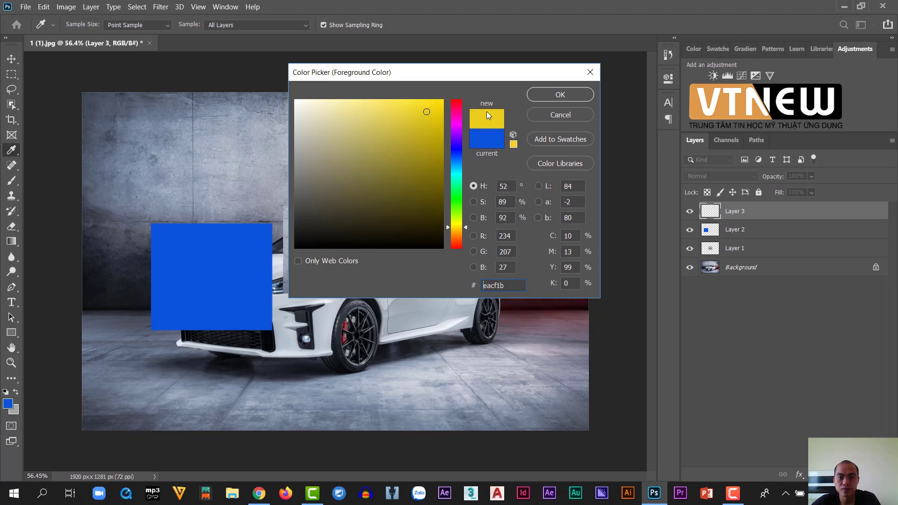
{"action": "left_click", "coordinate": [542, 95]}
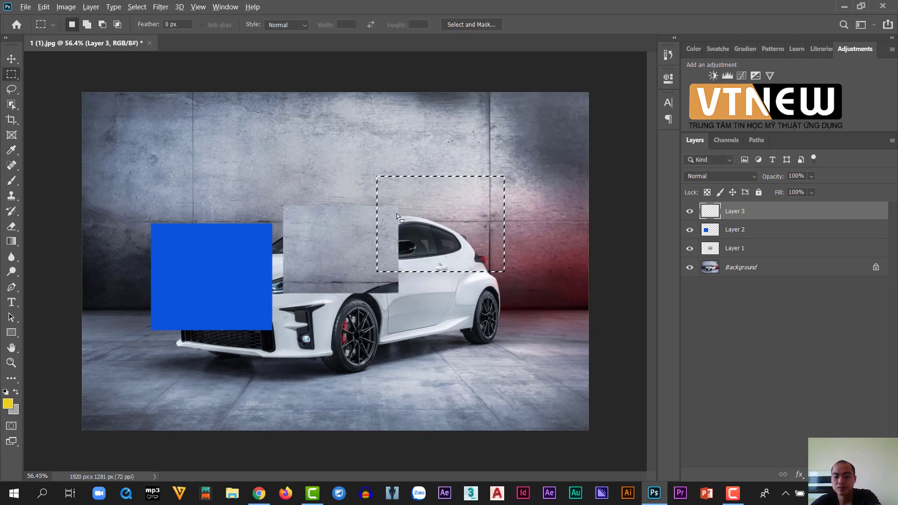
{"action": "key", "text": "alt+BackSpace"}
{"action": "left_click", "coordinate": [11, 58]}
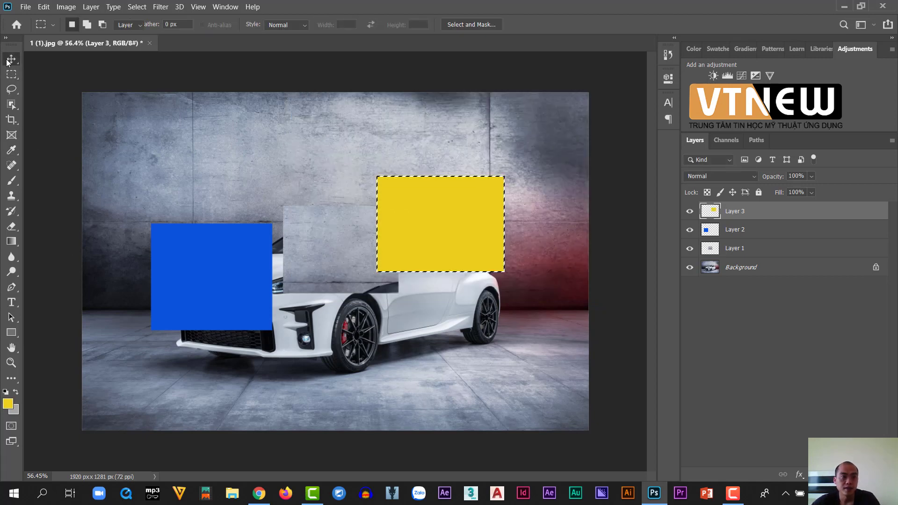
{"action": "left_click", "coordinate": [391, 216]}
{"action": "key", "text": "ctrl+d"}
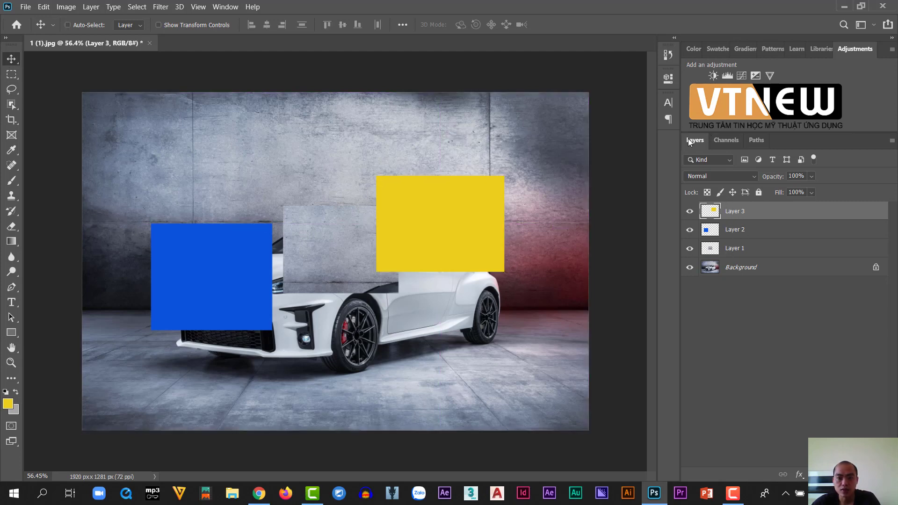
Step: Drag the yellow rectangle repeatedly until it rests on the wall above the car's rear
{"action": "mouse_move", "coordinate": [449, 233]}
{"action": "left_mouse_down"}
{"action": "mouse_move", "coordinate": [323, 301]}
{"action": "mouse_move", "coordinate": [200, 255]}
{"action": "left_mouse_up"}
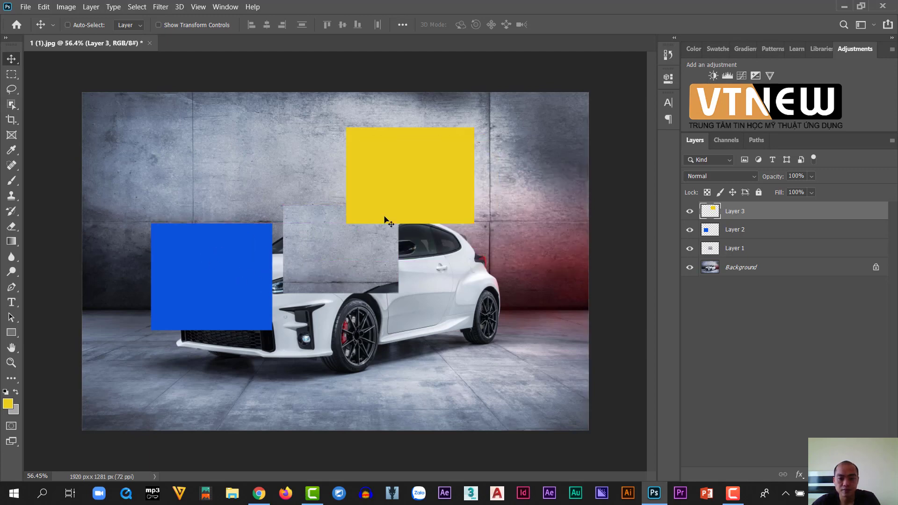
{"action": "mouse_move", "coordinate": [394, 202]}
{"action": "left_mouse_down"}
{"action": "mouse_move", "coordinate": [385, 219]}
{"action": "mouse_move", "coordinate": [359, 210]}
{"action": "left_mouse_up"}
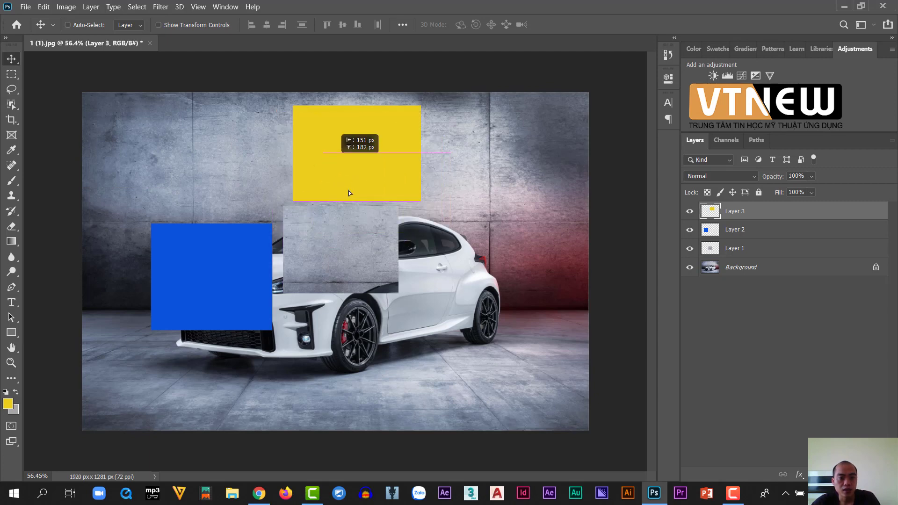
{"action": "left_click_drag", "start_coordinate": [260, 241], "coordinate": [260, 289]}
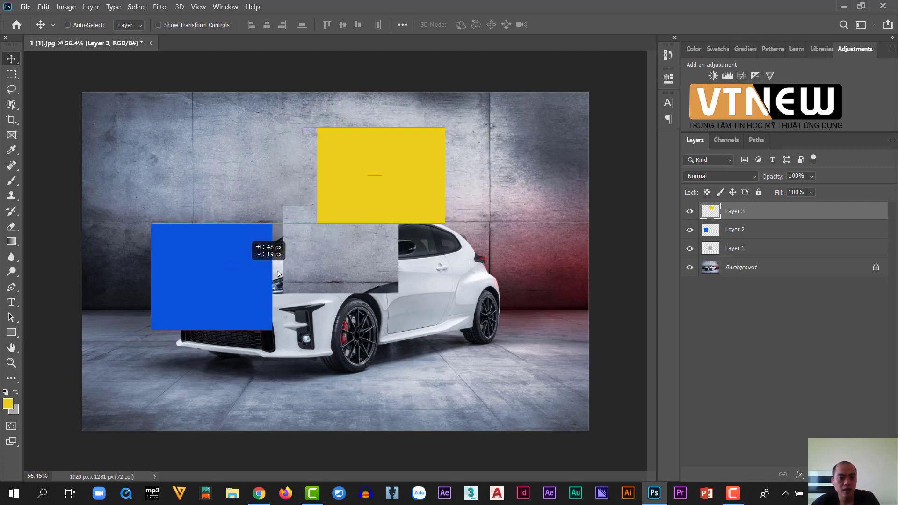
{"action": "left_click_drag", "start_coordinate": [192, 274], "coordinate": [193, 268]}
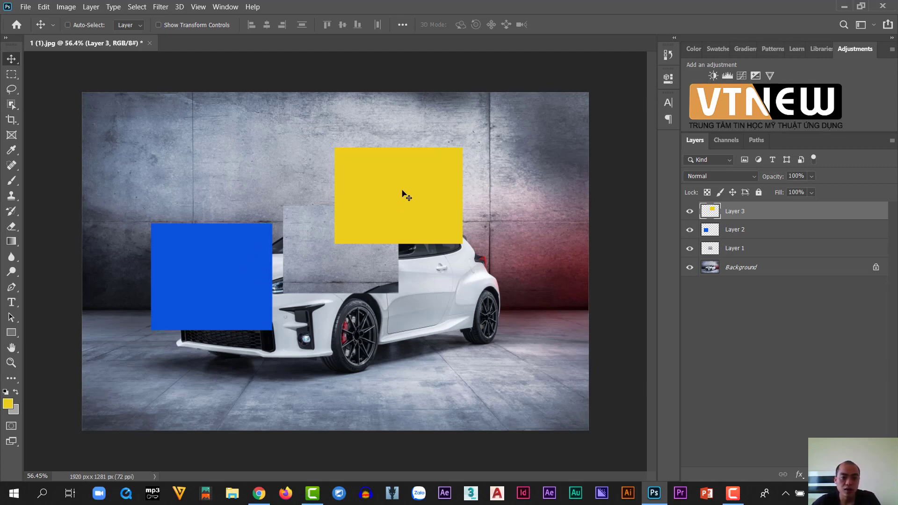
{"action": "left_click_drag", "start_coordinate": [426, 195], "coordinate": [463, 185]}
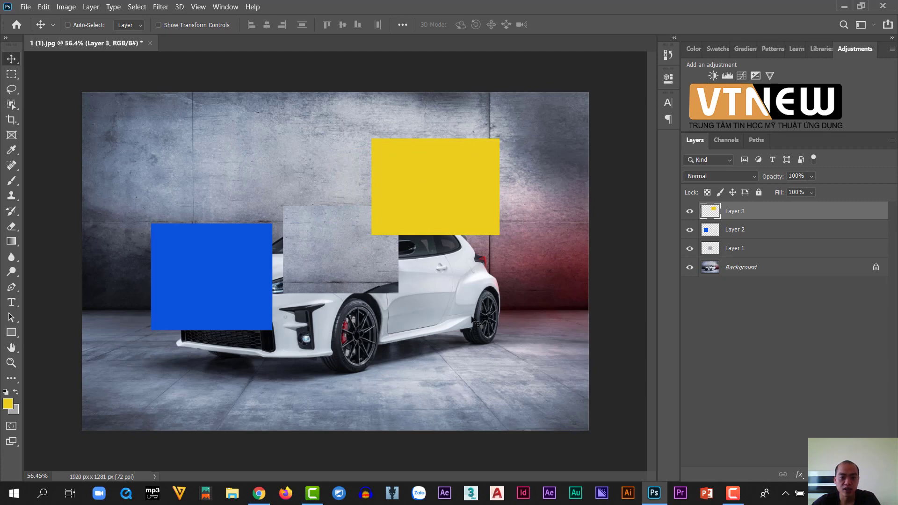
{"action": "mouse_move", "coordinate": [444, 198]}
{"action": "left_mouse_down"}
{"action": "mouse_move", "coordinate": [503, 236]}
{"action": "mouse_move", "coordinate": [478, 206]}
{"action": "left_mouse_up"}
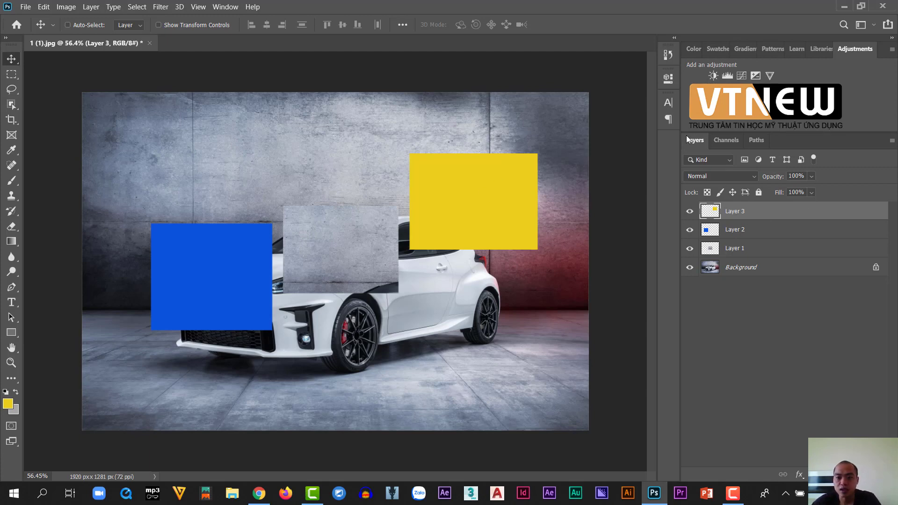
Step: Hide and reshow the Layers panel from Window, then drag the yellow rectangle left and down
{"action": "left_click", "coordinate": [225, 7]}
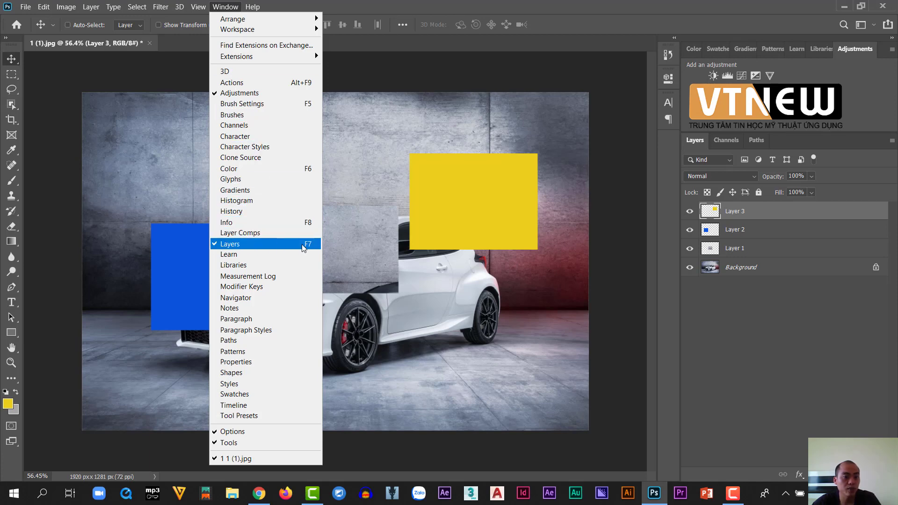
{"action": "left_click", "coordinate": [291, 243]}
{"action": "left_click", "coordinate": [225, 12]}
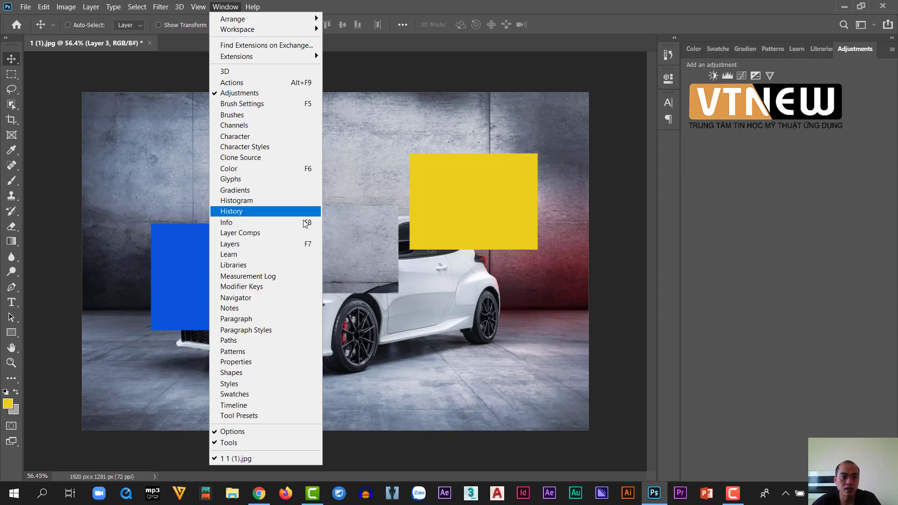
{"action": "left_click", "coordinate": [301, 243]}
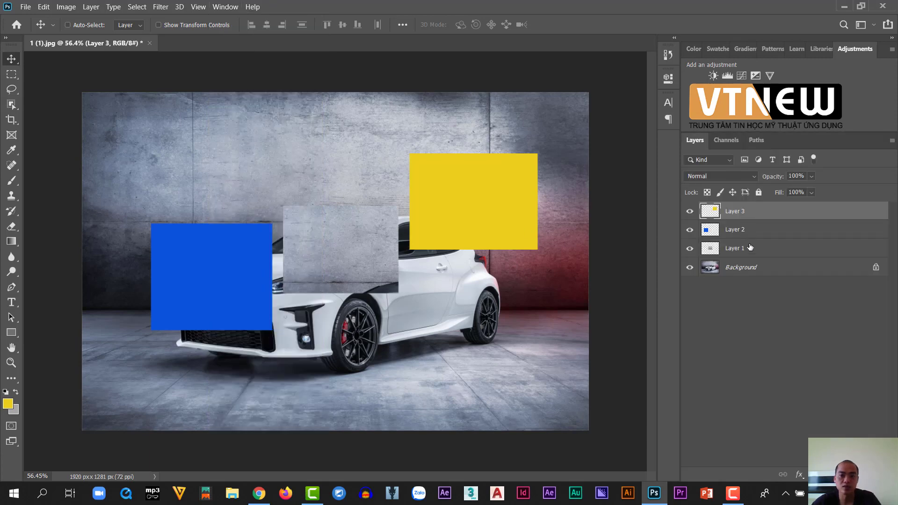
{"action": "mouse_move", "coordinate": [373, 257]}
{"action": "left_mouse_down"}
{"action": "mouse_move", "coordinate": [314, 274]}
{"action": "mouse_move", "coordinate": [308, 260]}
{"action": "left_mouse_up"}
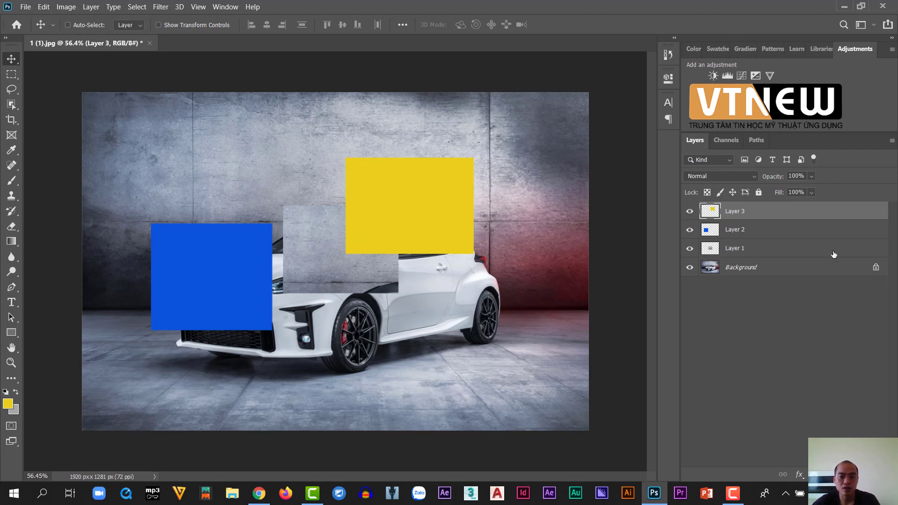
Step: Make Layer 2 active and drag the blue square down onto the car's front bumper
{"action": "left_click", "coordinate": [758, 232]}
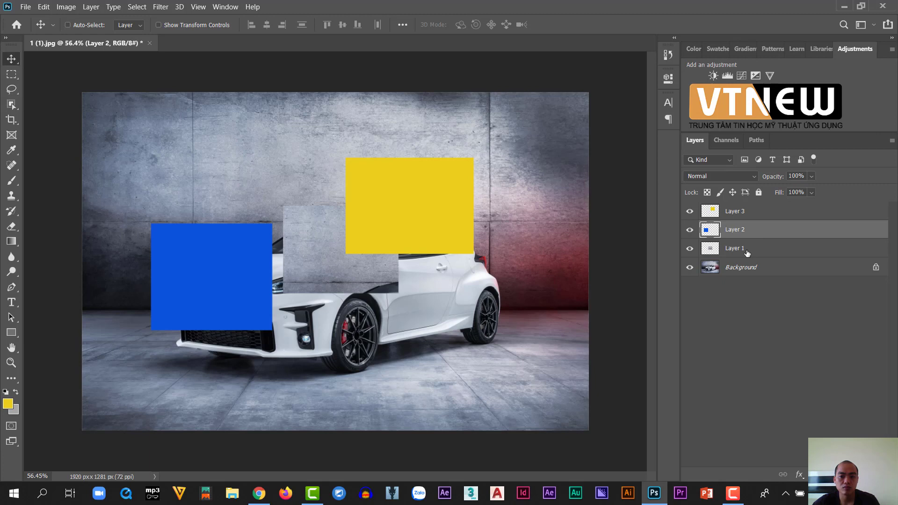
{"action": "left_click", "coordinate": [747, 251]}
{"action": "left_click", "coordinate": [751, 230]}
{"action": "left_click_drag", "start_coordinate": [409, 356], "coordinate": [453, 290]}
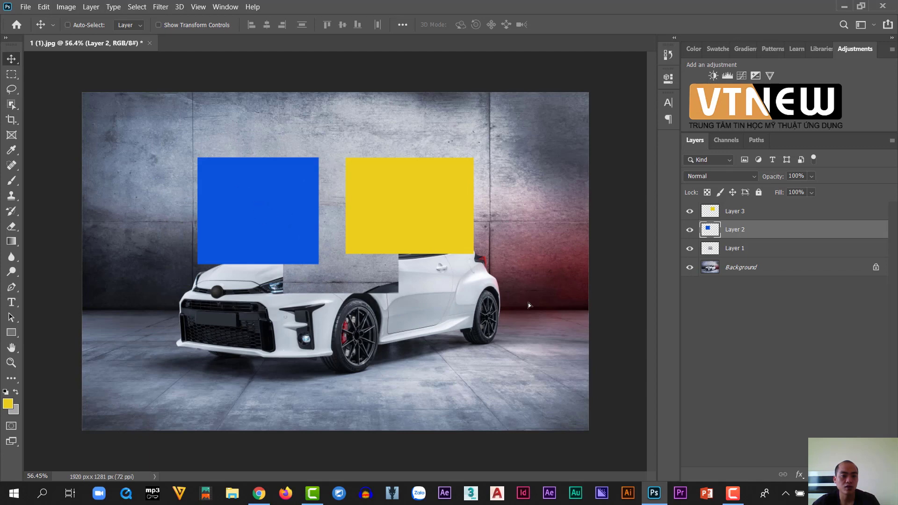
{"action": "left_click_drag", "start_coordinate": [519, 266], "coordinate": [484, 350]}
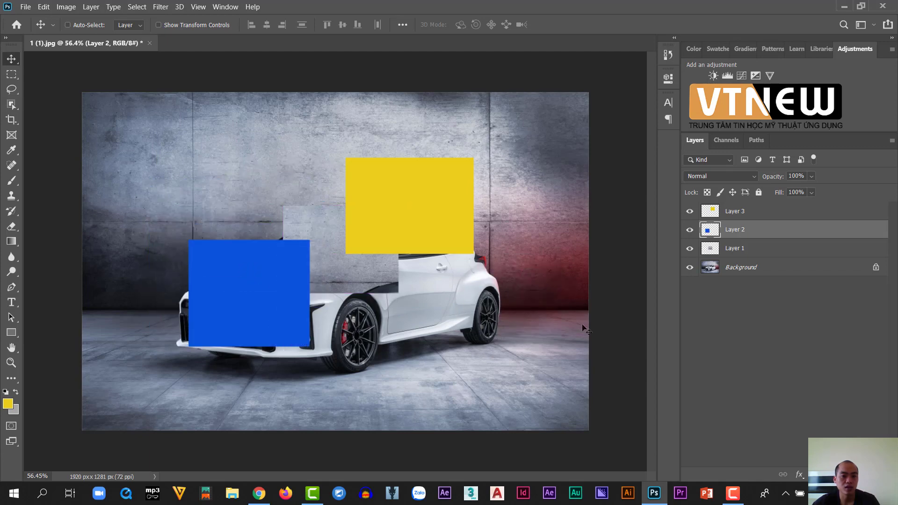
Step: Pick Layer 1 from the canvas context menu and drag the grey patch to the upper-left wall
{"action": "right_click", "coordinate": [394, 205]}
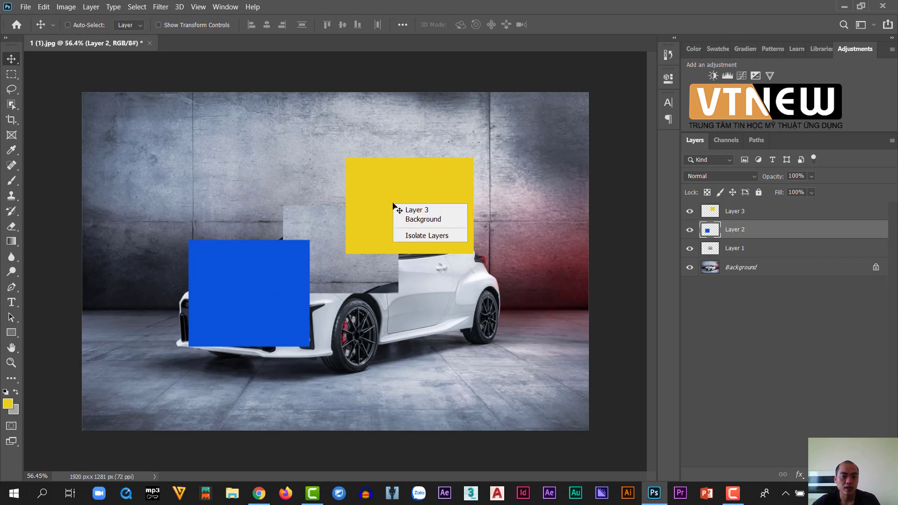
{"action": "left_click", "coordinate": [436, 210]}
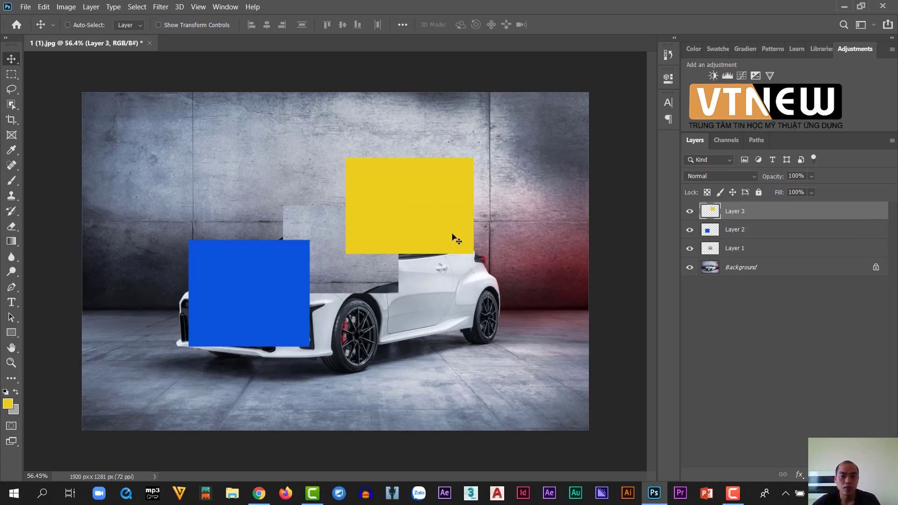
{"action": "right_click", "coordinate": [328, 230]}
{"action": "left_click", "coordinate": [356, 233]}
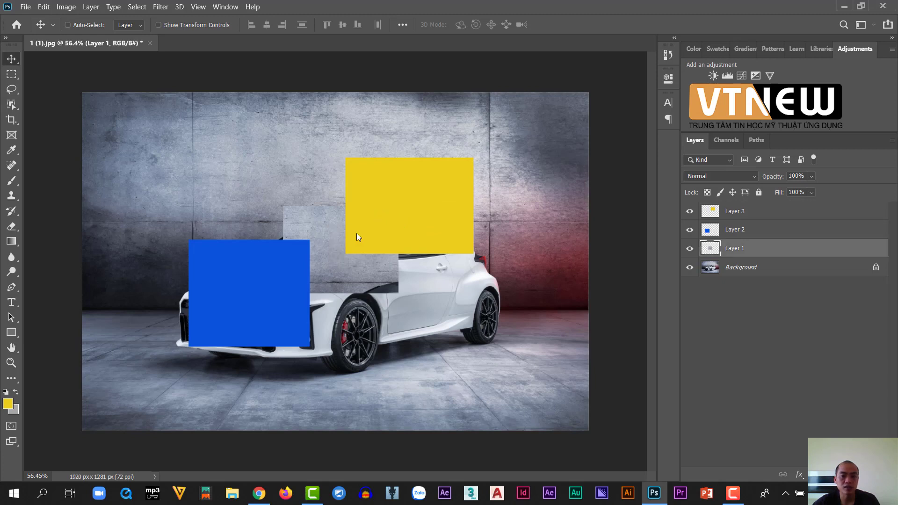
{"action": "left_click_drag", "start_coordinate": [356, 237], "coordinate": [287, 144]}
Step: Pick Layer 3 from the context menu and drag the yellow rectangle right and down
{"action": "right_click", "coordinate": [401, 186]}
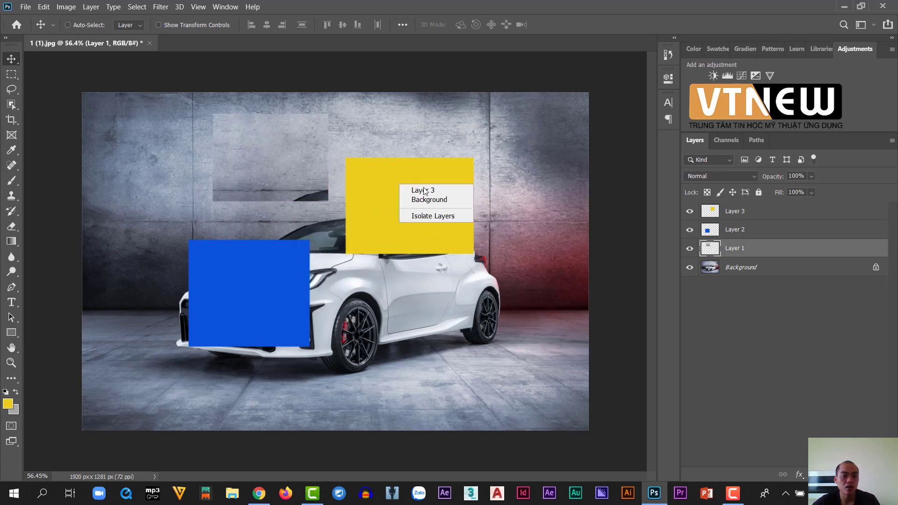
{"action": "left_click", "coordinate": [423, 190]}
{"action": "left_click_drag", "start_coordinate": [403, 190], "coordinate": [467, 205]}
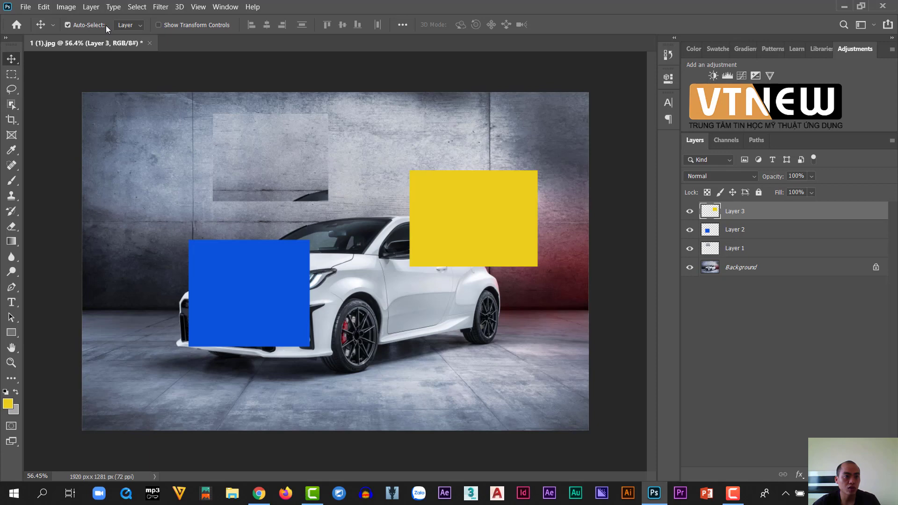
Step: Raise the yellow rectangle, slide the grey patch down the car's side, and cover the front wheel with the blue square
{"action": "left_click_drag", "start_coordinate": [462, 241], "coordinate": [468, 193]}
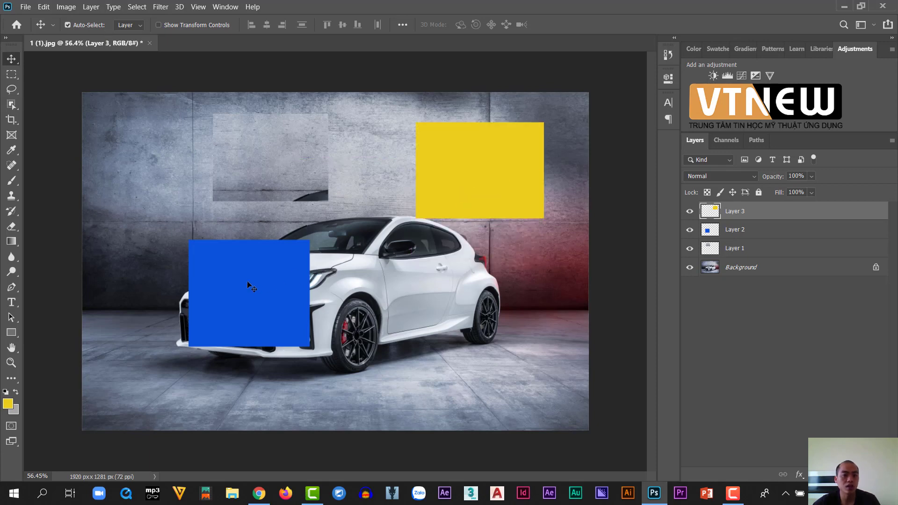
{"action": "left_click_drag", "start_coordinate": [247, 282], "coordinate": [246, 229]}
{"action": "mouse_move", "coordinate": [266, 174]}
{"action": "left_mouse_down"}
{"action": "mouse_move", "coordinate": [352, 215]}
{"action": "mouse_move", "coordinate": [331, 247]}
{"action": "left_mouse_up"}
{"action": "left_click_drag", "start_coordinate": [240, 234], "coordinate": [249, 327]}
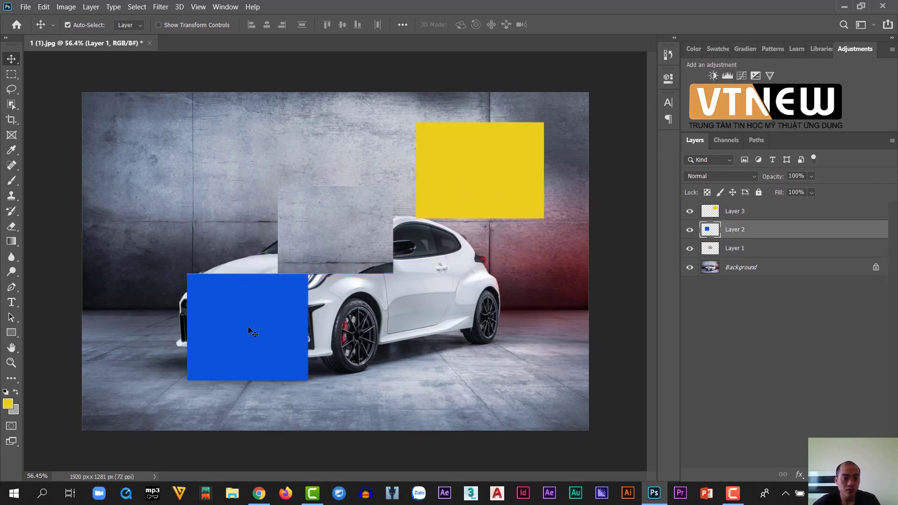
{"action": "left_click_drag", "start_coordinate": [348, 235], "coordinate": [417, 315]}
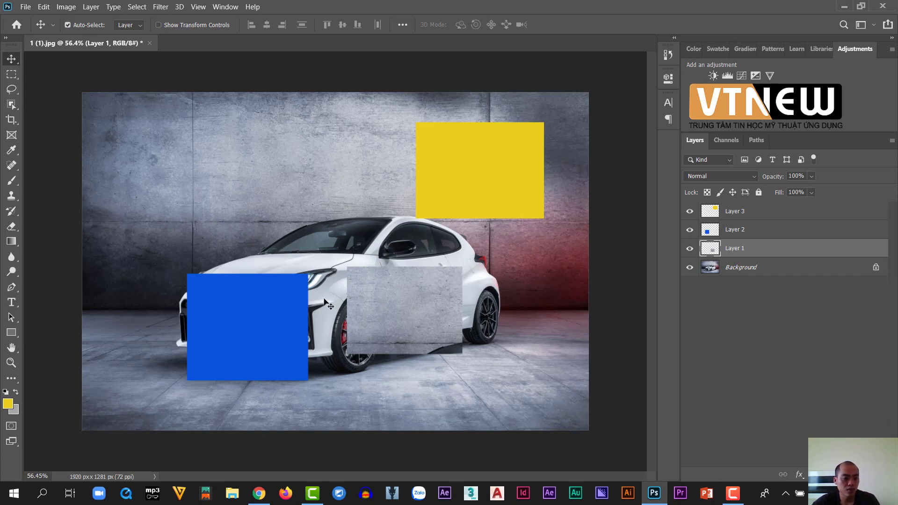
{"action": "left_click_drag", "start_coordinate": [260, 325], "coordinate": [414, 307]}
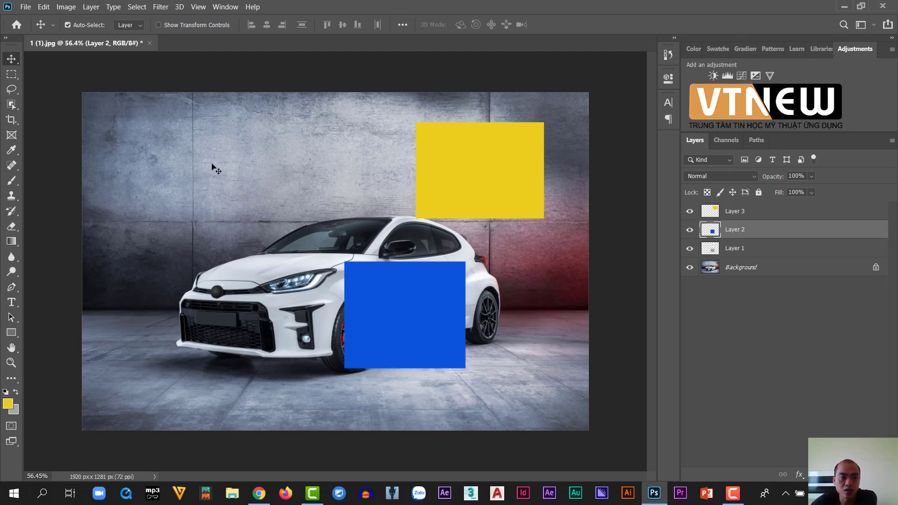
Step: Turn off Auto-Select and switch between Layer 1 and Layer 3 in the Layers panel
{"action": "left_click", "coordinate": [68, 26]}
{"action": "left_click", "coordinate": [724, 251]}
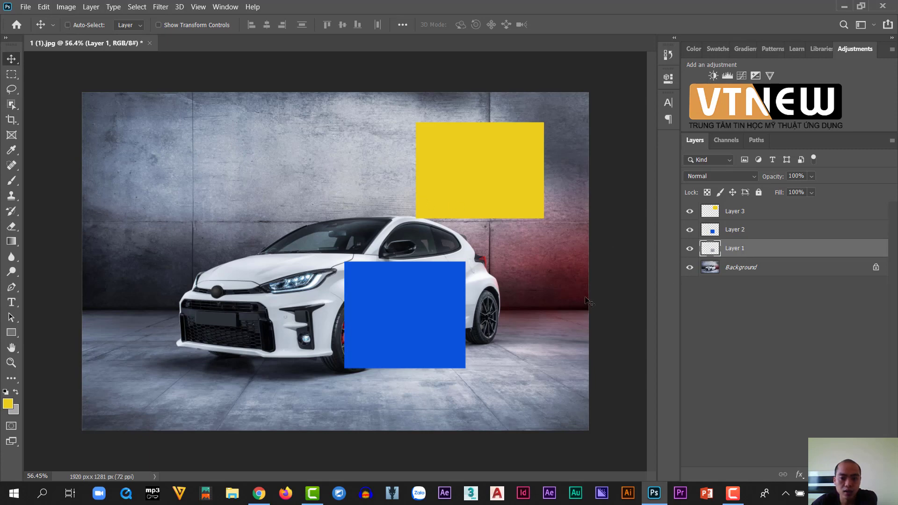
{"action": "left_click", "coordinate": [717, 210]}
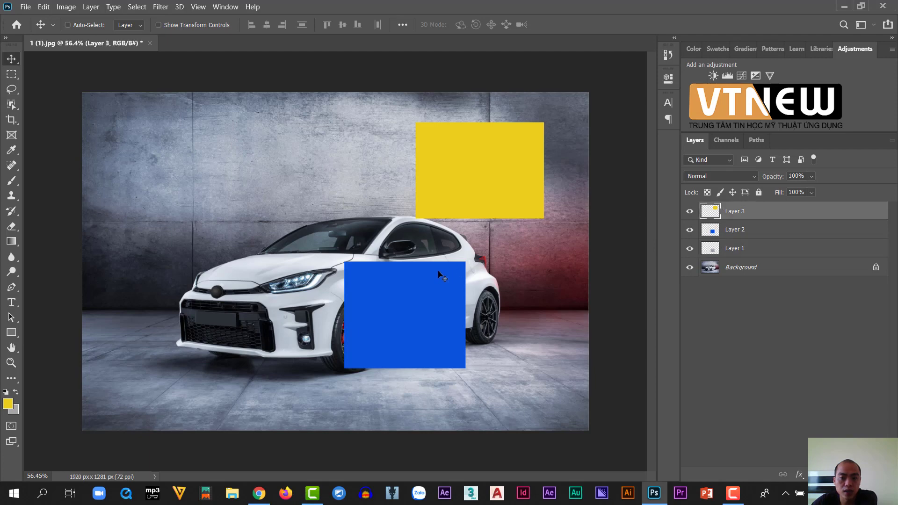
Step: Choose Layer 1 from the canvas context menu and drag the grey patch out from behind the blue square
{"action": "right_click", "coordinate": [406, 306]}
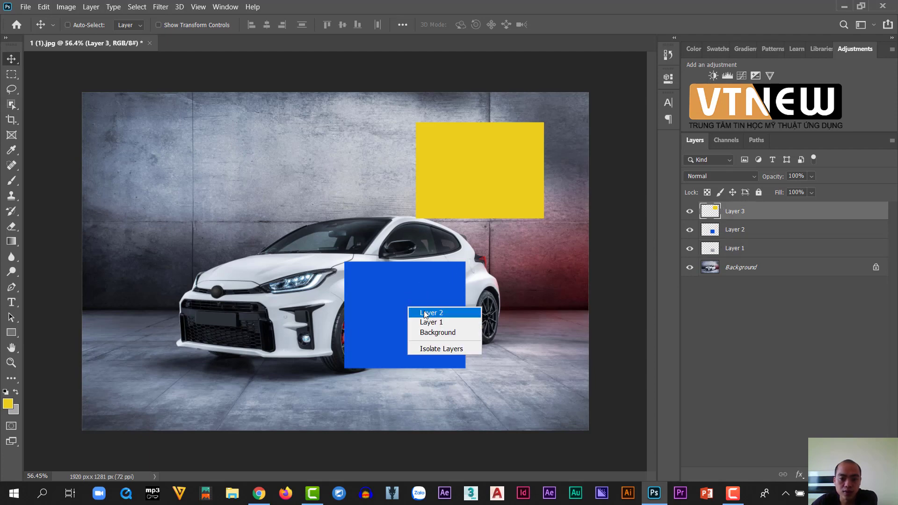
{"action": "left_click", "coordinate": [405, 316]}
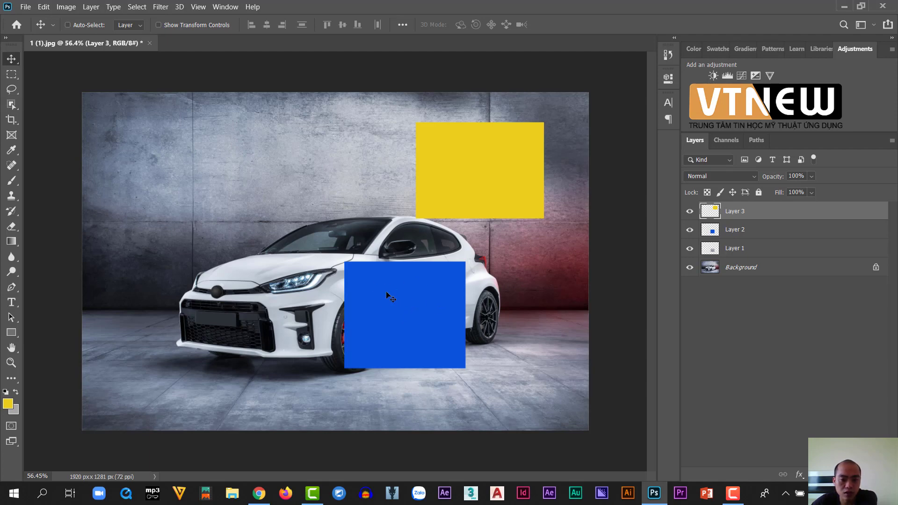
{"action": "right_click", "coordinate": [403, 310]}
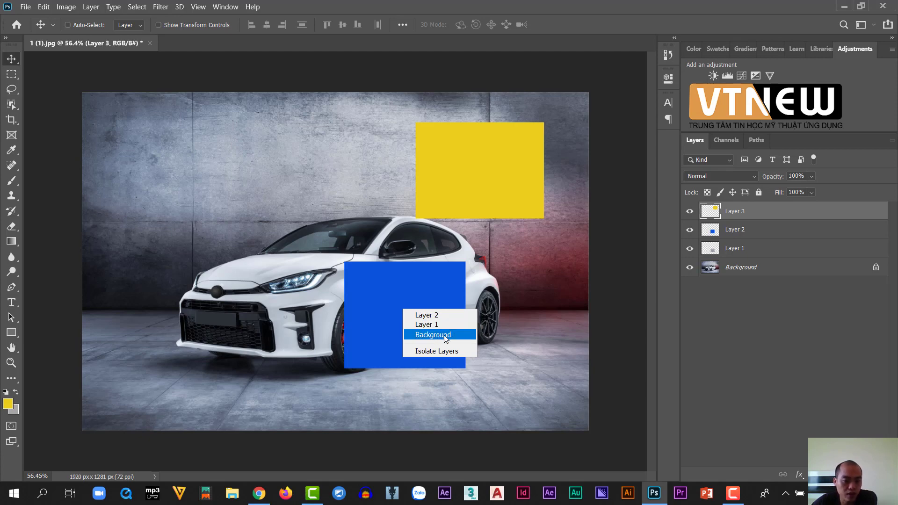
{"action": "left_click", "coordinate": [427, 325]}
{"action": "mouse_move", "coordinate": [497, 322]}
{"action": "left_mouse_down"}
{"action": "mouse_move", "coordinate": [540, 316]}
{"action": "mouse_move", "coordinate": [281, 258]}
{"action": "left_mouse_up"}
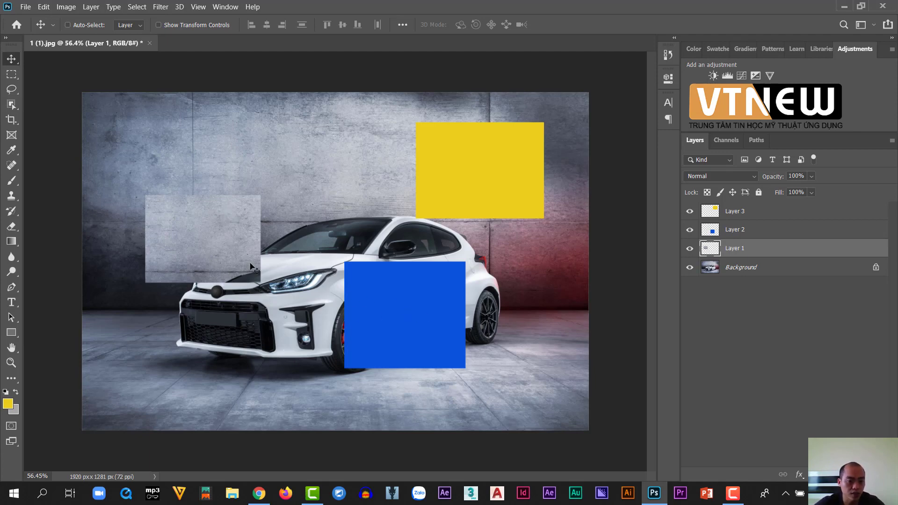
Step: Drag the grey patch to the left of the car's hood
{"action": "left_click_drag", "start_coordinate": [250, 267], "coordinate": [431, 320]}
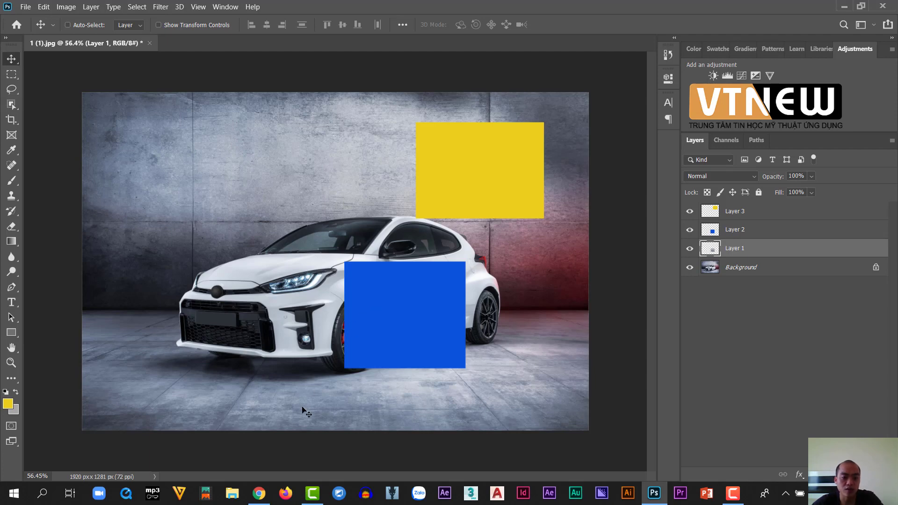
{"action": "left_click", "coordinate": [260, 493]}
{"action": "left_click", "coordinate": [224, 7]}
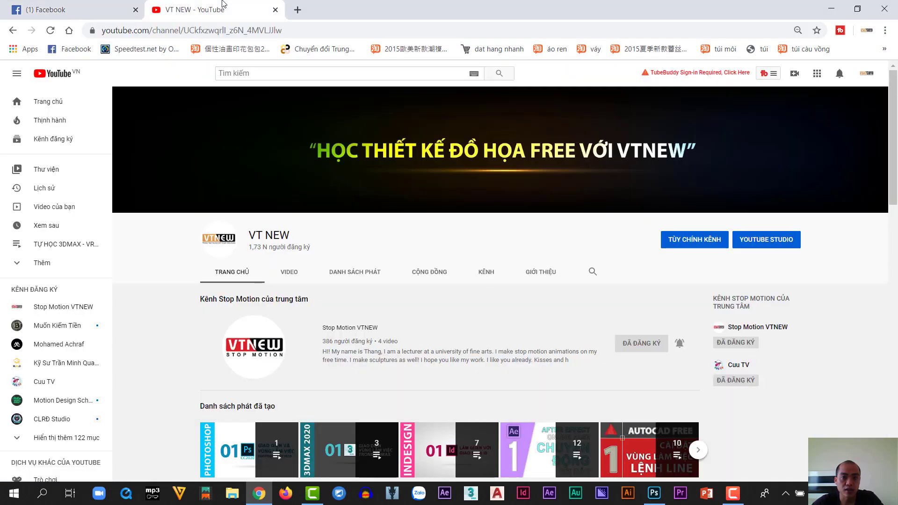
{"action": "scroll", "coordinate": [450, 261], "scroll_direction": "down", "scroll_amount": 1}
{"action": "scroll", "coordinate": [468, 281], "scroll_direction": "down", "scroll_amount": 1}
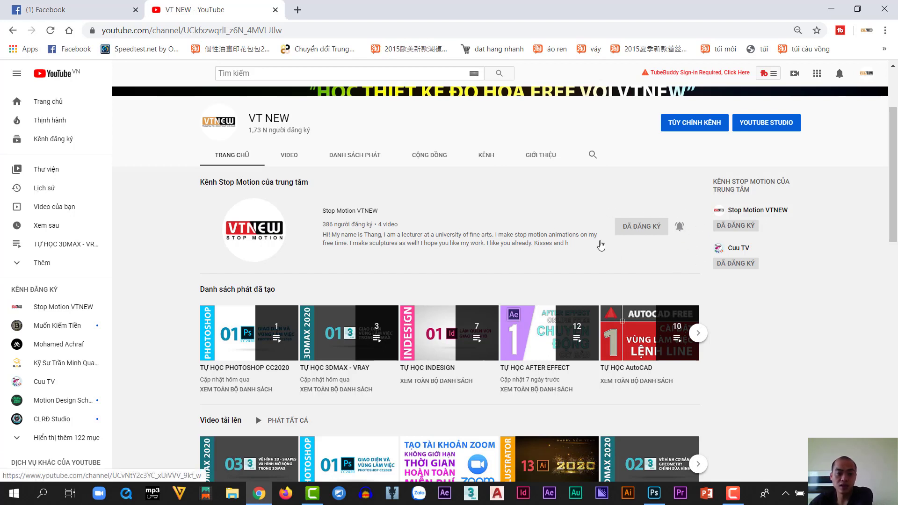
{"action": "left_click", "coordinate": [831, 9]}
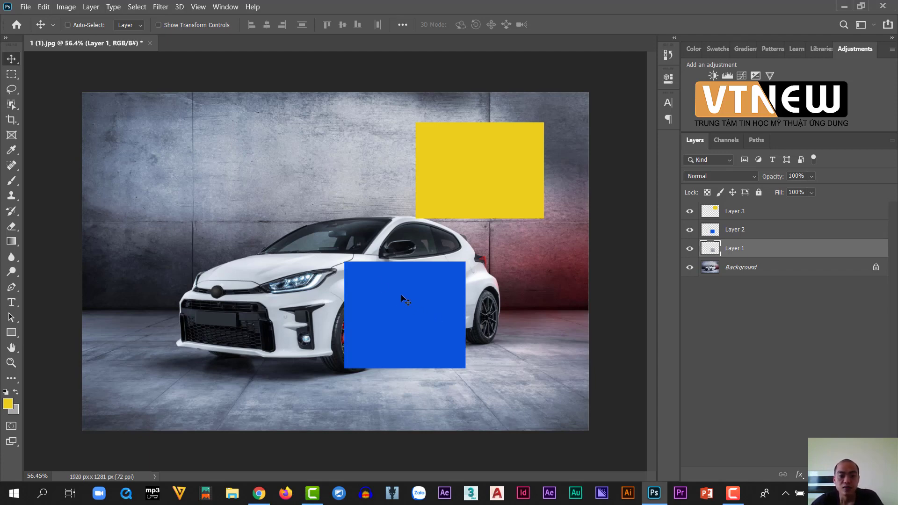
{"action": "left_click", "coordinate": [11, 362]}
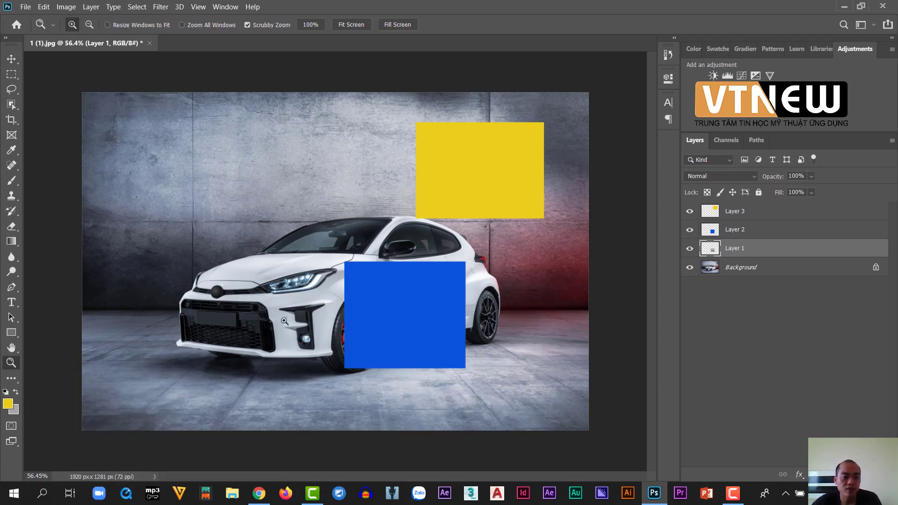
{"action": "left_click_drag", "start_coordinate": [348, 257], "coordinate": [394, 317]}
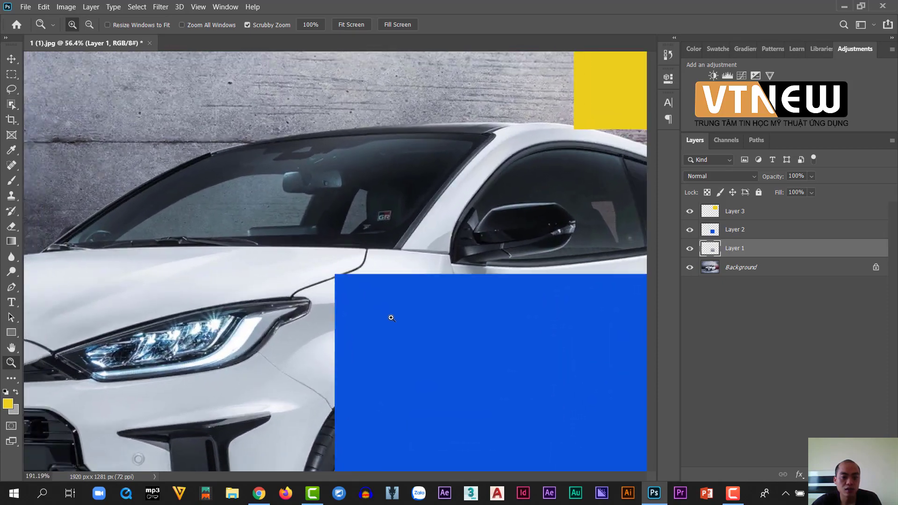
{"action": "left_click_drag", "start_coordinate": [391, 318], "coordinate": [348, 277]}
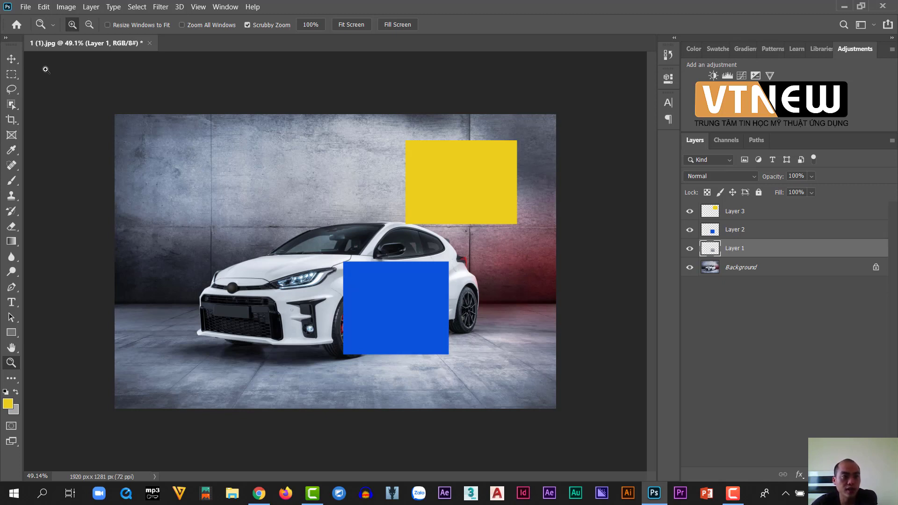
{"action": "left_click", "coordinate": [12, 59]}
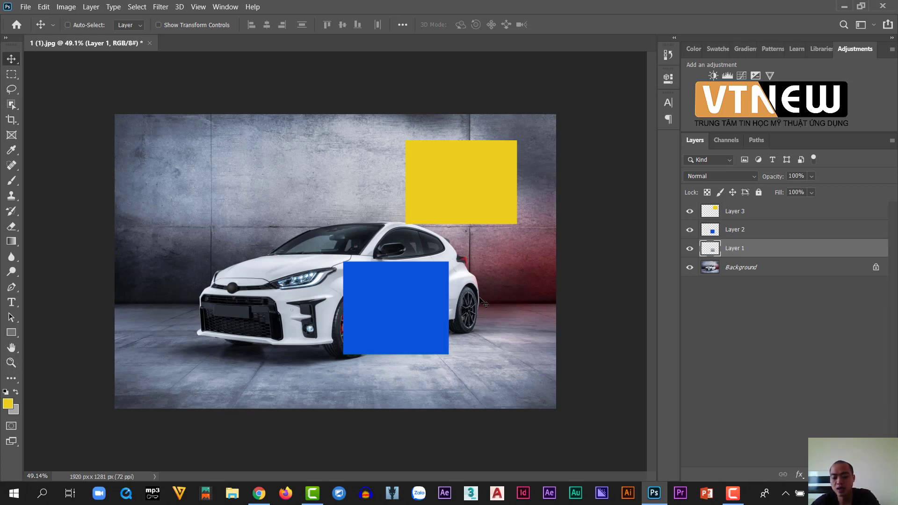
{"action": "key", "text": "ctrl"}
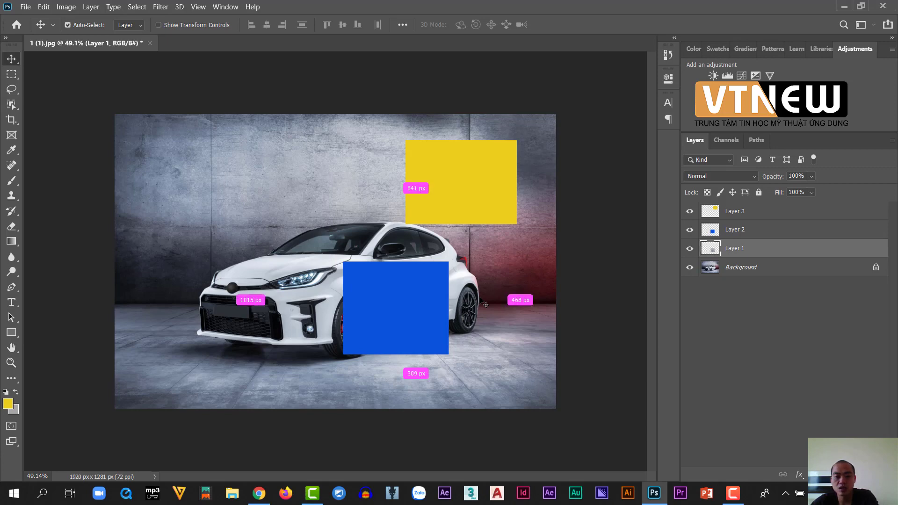
{"action": "key", "text": "ctrl+plus"}
{"action": "key", "text": "ctrl+plus"}
{"action": "key", "text": "ctrl+plus"}
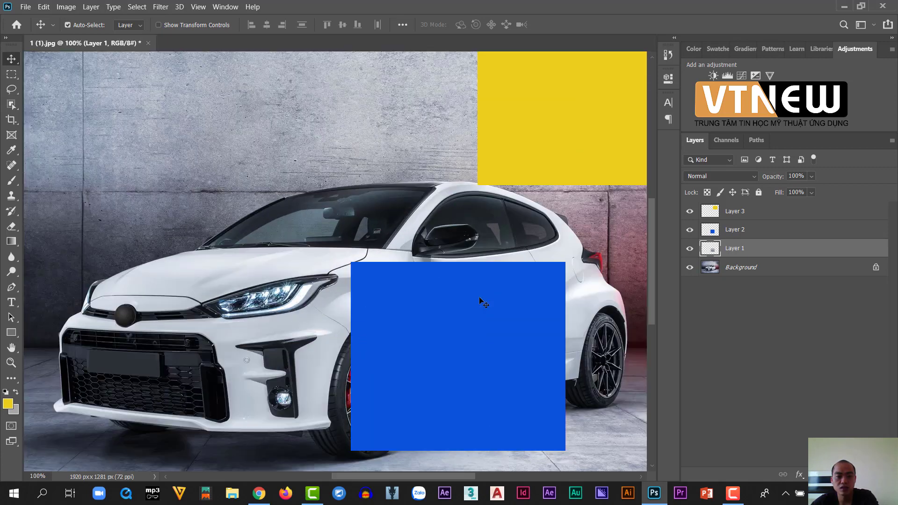
{"action": "key", "text": "ctrl+minus"}
{"action": "key", "text": "ctrl+minus"}
{"action": "key", "text": "ctrl+minus"}
{"action": "key", "text": "ctrl+plus"}
{"action": "key", "text": "ctrl+plus"}
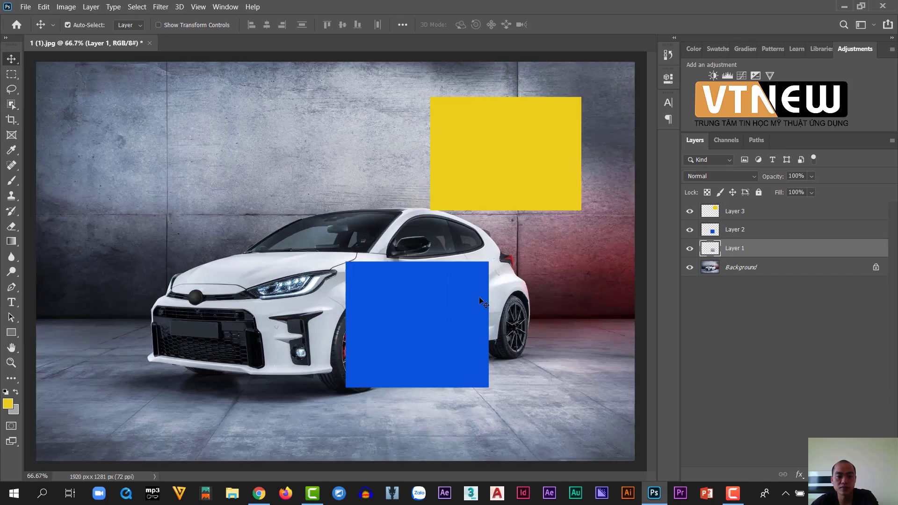
{"action": "key", "text": "ctrl+plus"}
{"action": "key", "text": "ctrl+plus"}
{"action": "key", "text": "ctrl+minus"}
{"action": "key", "text": "ctrl+minus"}
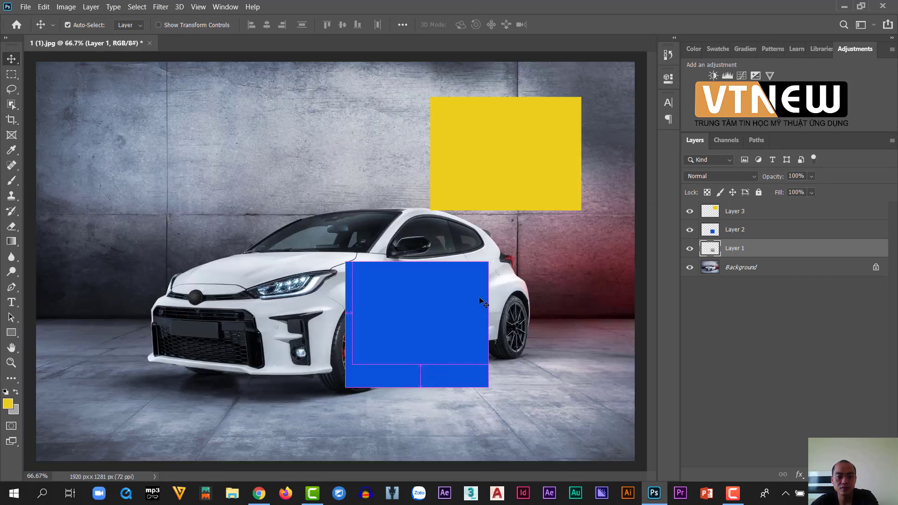
{"action": "key", "text": "ctrl+minus"}
{"action": "key", "text": "ctrl+minus"}
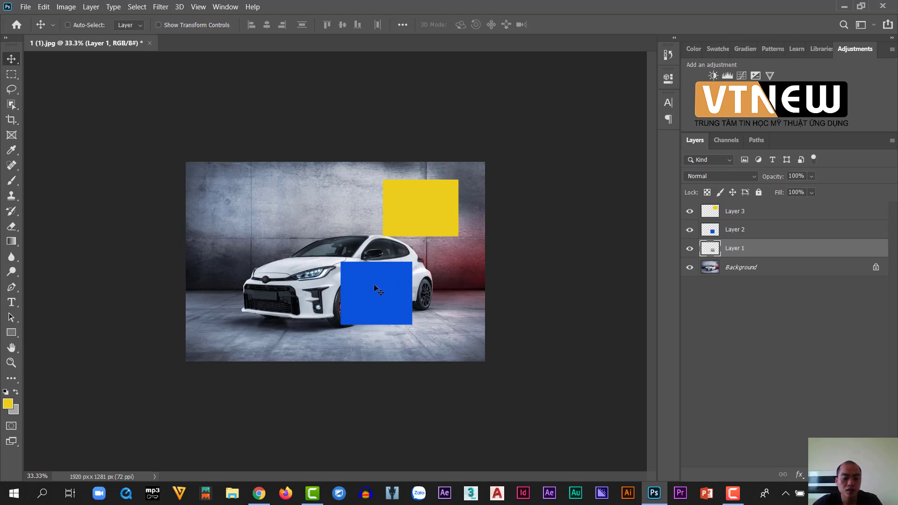
{"action": "key", "text": "ctrl+plus"}
{"action": "key", "text": "ctrl+plus"}
{"action": "key", "text": "ctrl+plus"}
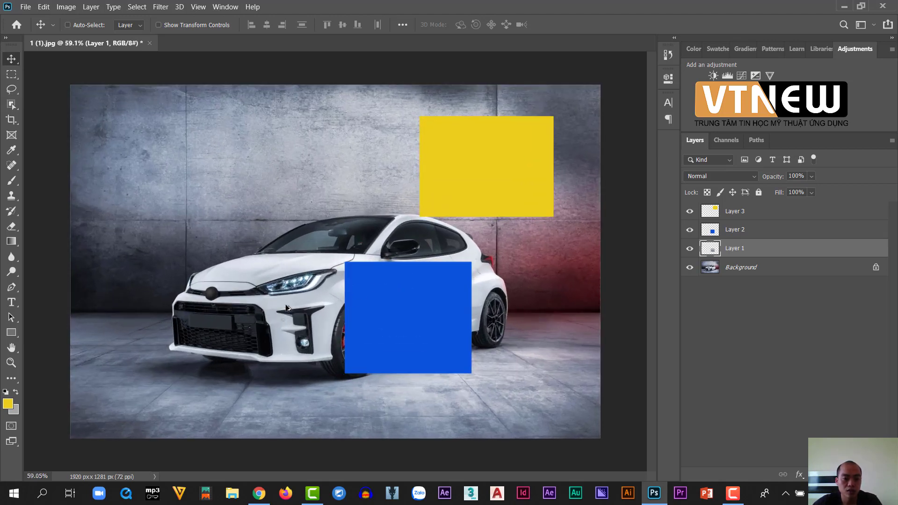
{"action": "key", "text": "ctrl+plus"}
{"action": "key", "text": "ctrl+minus"}
{"action": "key", "text": "ctrl+minus"}
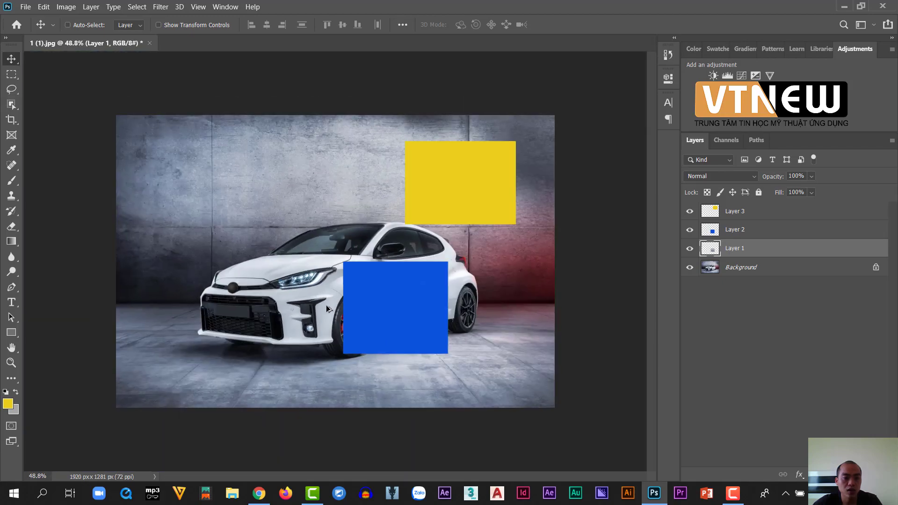
{"action": "scroll", "coordinate": [235, 304], "scroll_direction": "up", "scroll_amount": 1}
{"action": "scroll", "coordinate": [236, 304], "scroll_direction": "up", "scroll_amount": 3}
{"action": "scroll", "coordinate": [236, 304], "scroll_direction": "up", "scroll_amount": 3}
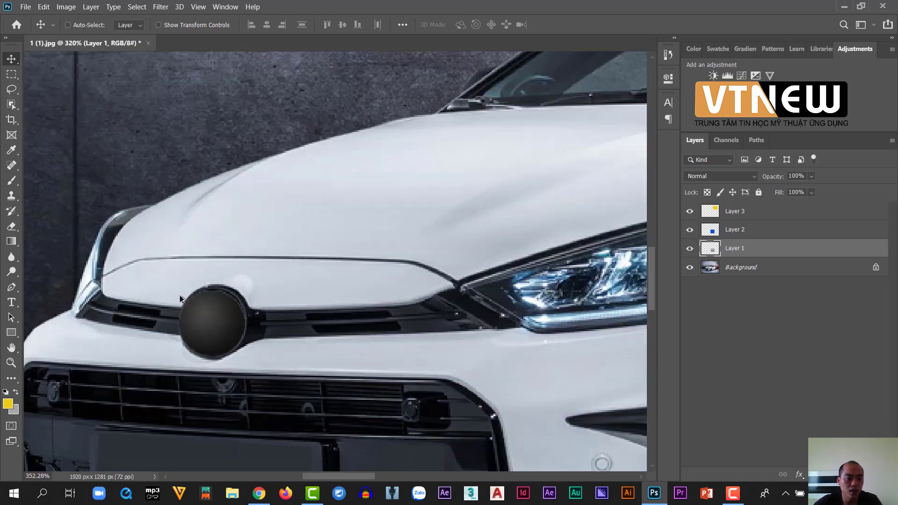
{"action": "scroll", "coordinate": [235, 304], "scroll_direction": "up", "scroll_amount": 3}
{"action": "scroll", "coordinate": [182, 298], "scroll_direction": "down", "scroll_amount": 3}
{"action": "scroll", "coordinate": [189, 300], "scroll_direction": "down", "scroll_amount": 2}
{"action": "scroll", "coordinate": [351, 275], "scroll_direction": "down", "scroll_amount": 2}
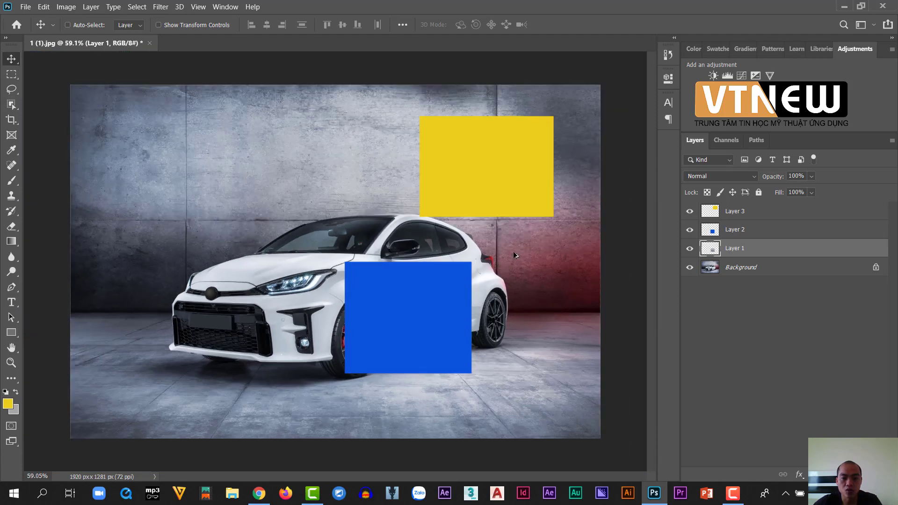
{"action": "scroll", "coordinate": [513, 251], "scroll_direction": "down", "scroll_amount": 1}
{"action": "scroll", "coordinate": [405, 250], "scroll_direction": "up", "scroll_amount": 3}
{"action": "scroll", "coordinate": [398, 249], "scroll_direction": "up", "scroll_amount": 3}
{"action": "scroll", "coordinate": [393, 248], "scroll_direction": "up", "scroll_amount": 1}
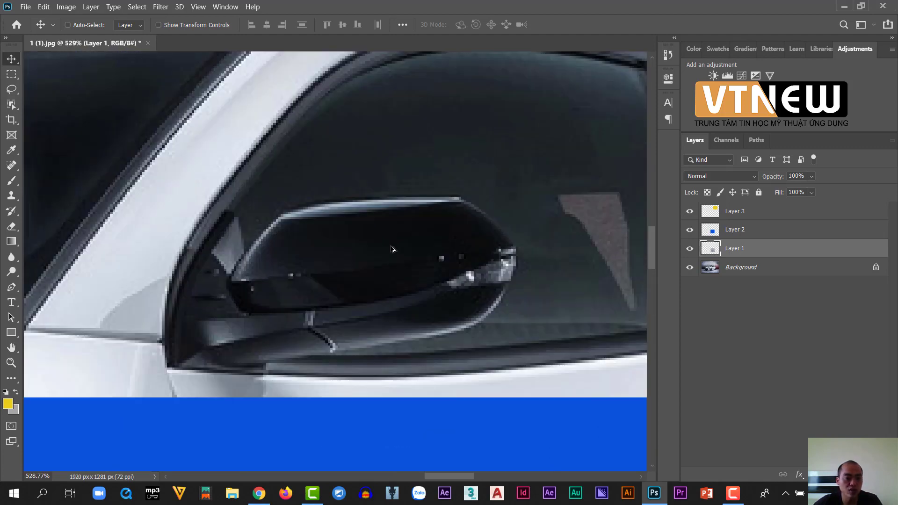
{"action": "scroll", "coordinate": [392, 250], "scroll_direction": "down", "scroll_amount": 3}
{"action": "scroll", "coordinate": [392, 251], "scroll_direction": "down", "scroll_amount": 2}
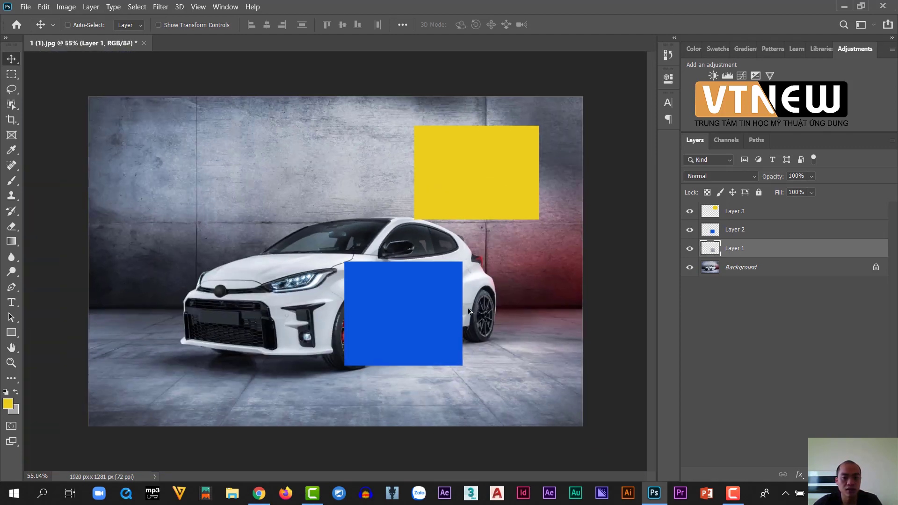
{"action": "scroll", "coordinate": [469, 310], "scroll_direction": "up", "scroll_amount": 1}
{"action": "scroll", "coordinate": [472, 313], "scroll_direction": "up", "scroll_amount": 2}
{"action": "scroll", "coordinate": [477, 315], "scroll_direction": "up", "scroll_amount": 1}
{"action": "scroll", "coordinate": [488, 317], "scroll_direction": "down", "scroll_amount": 3}
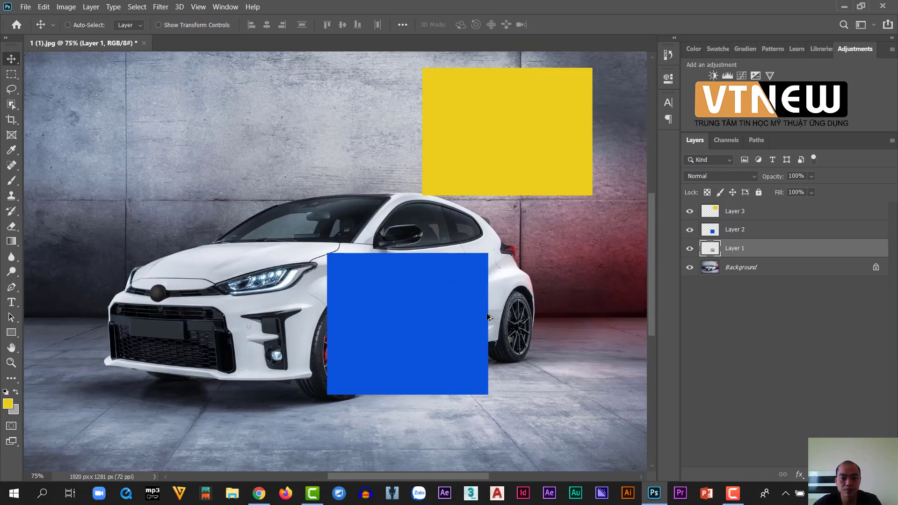
{"action": "scroll", "coordinate": [488, 318], "scroll_direction": "down", "scroll_amount": 1}
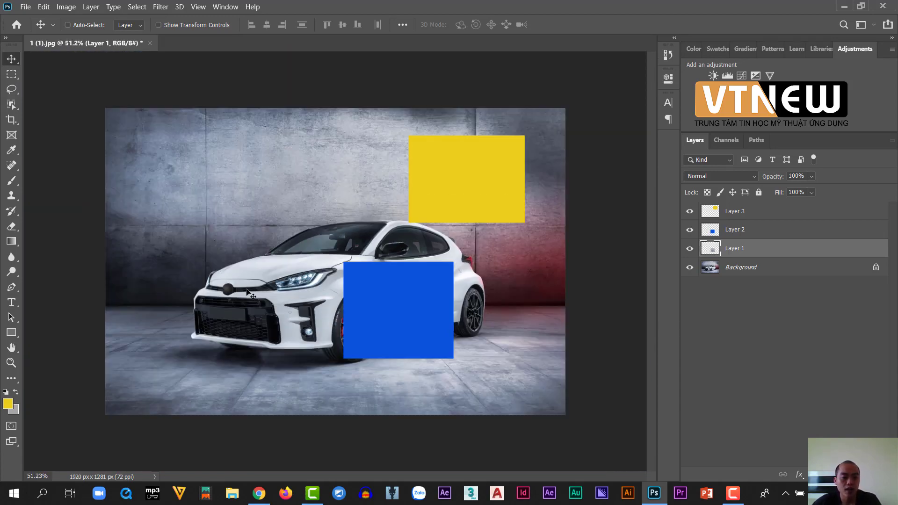
{"action": "key", "text": "ctrl"}
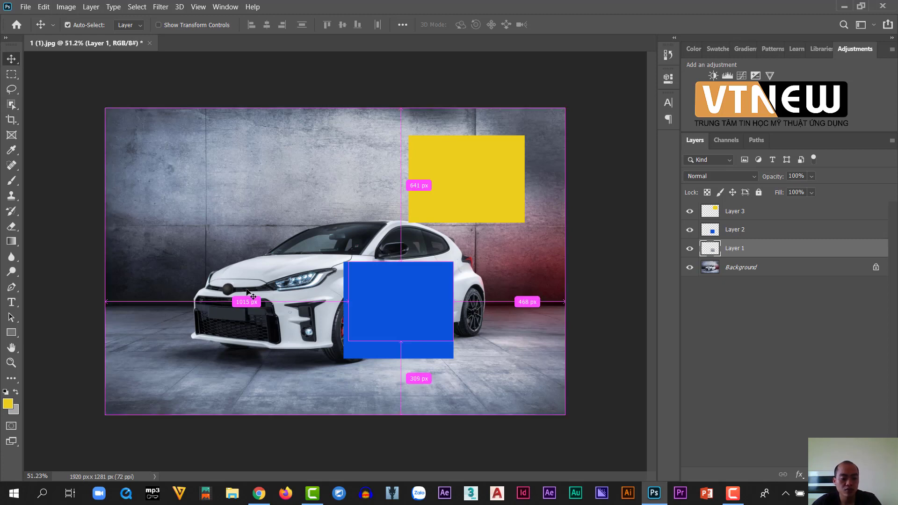
{"action": "key", "text": "space"}
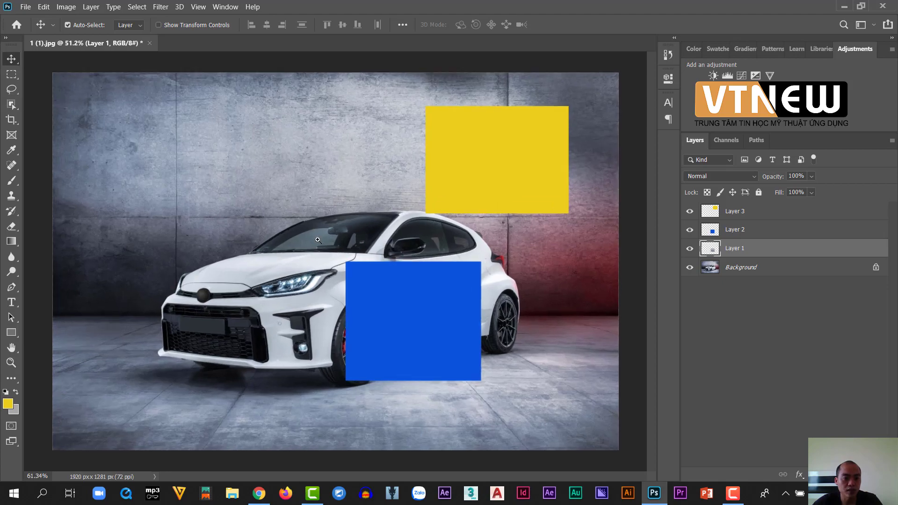
Step: Zoom in on the car's windshield, rear wheel and grille
{"action": "left_click_drag", "start_coordinate": [295, 216], "coordinate": [328, 228]}
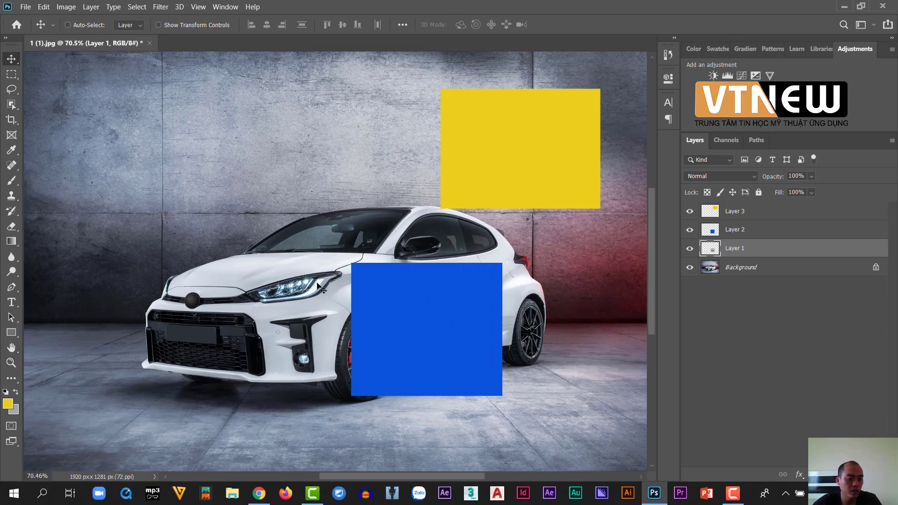
{"action": "mouse_move", "coordinate": [322, 243]}
{"action": "left_mouse_down"}
{"action": "mouse_move", "coordinate": [330, 249]}
{"action": "mouse_move", "coordinate": [309, 249]}
{"action": "left_mouse_up"}
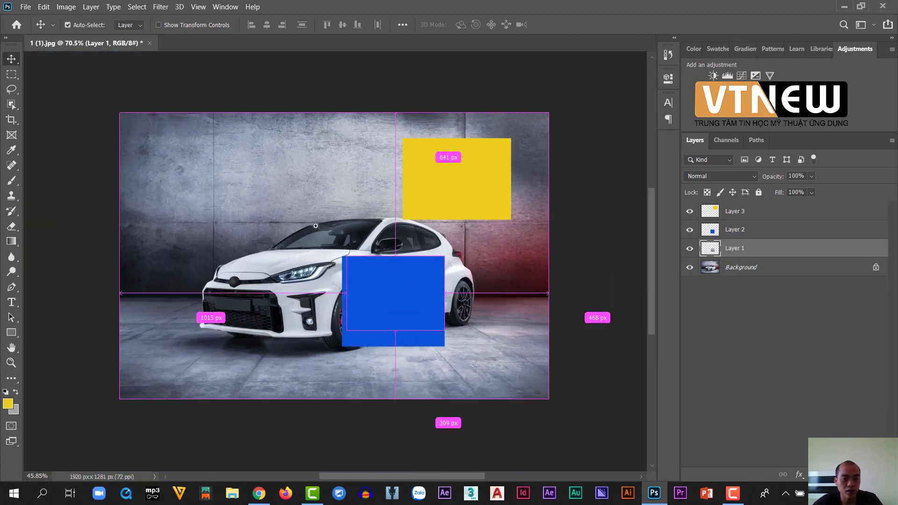
{"action": "mouse_move", "coordinate": [485, 318]}
{"action": "left_mouse_down"}
{"action": "mouse_move", "coordinate": [521, 346]}
{"action": "mouse_move", "coordinate": [243, 317]}
{"action": "mouse_move", "coordinate": [247, 286]}
{"action": "mouse_move", "coordinate": [327, 324]}
{"action": "left_mouse_up"}
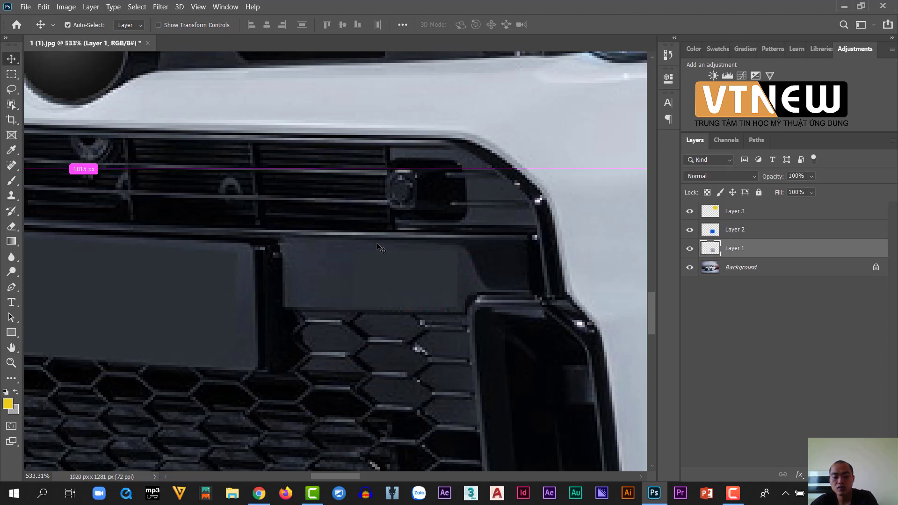
Step: Fit the whole image in the window with Ctrl+0 and select the status-bar zoom percentage
{"action": "key", "text": "ctrl+0"}
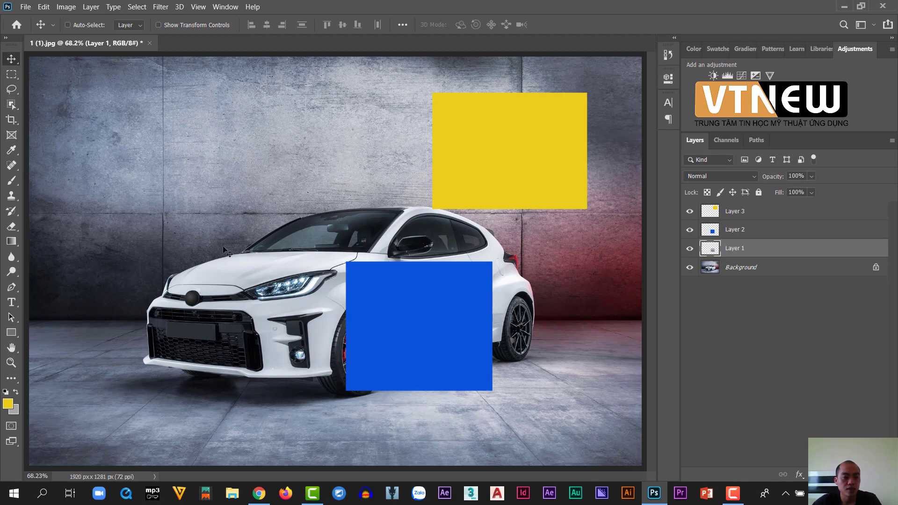
{"action": "left_click", "coordinate": [48, 476]}
{"action": "key", "text": "shift+Left"}
{"action": "key", "text": "shift+Left"}
{"action": "key", "text": "shift+Left"}
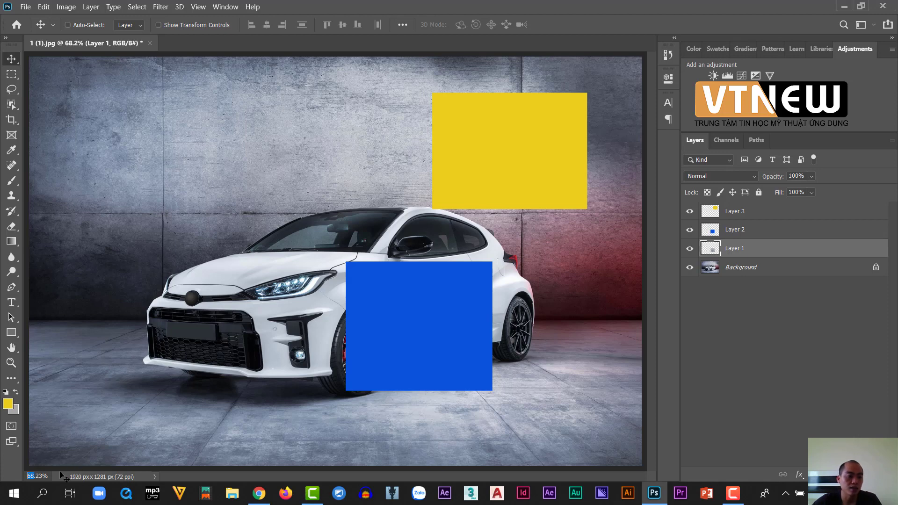
Step: Select the zoom value and switch the view to 100% with Ctrl+1
{"action": "left_click_drag", "start_coordinate": [48, 477], "coordinate": [1, 479]}
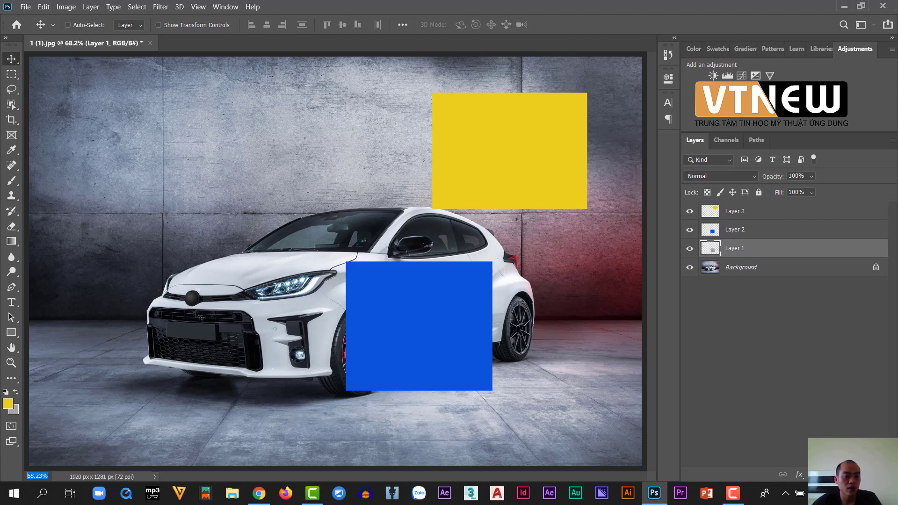
{"action": "key", "text": "ctrl"}
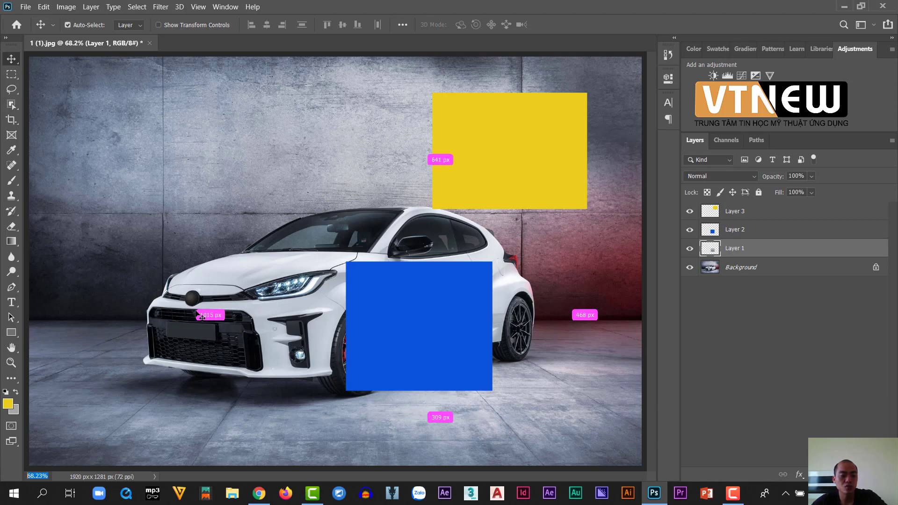
{"action": "key", "text": "ctrl+1"}
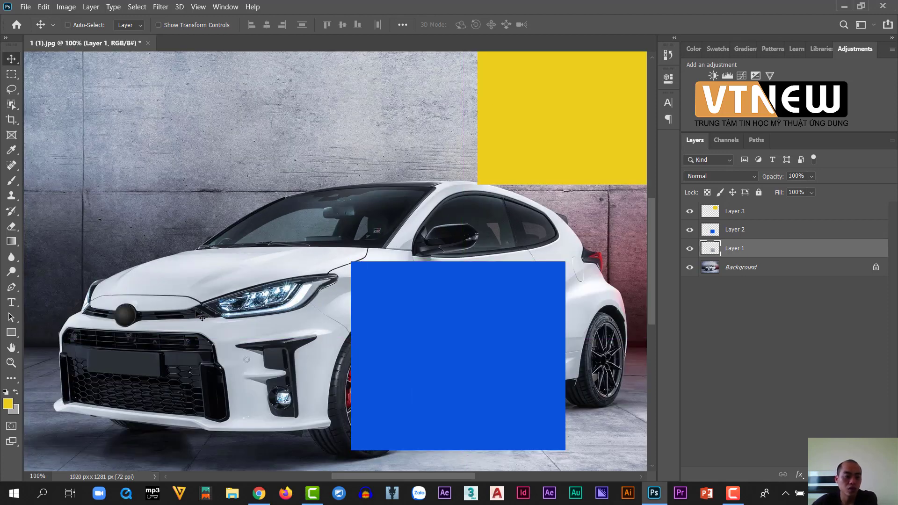
Step: Zoom far out and back in, return to 100% actual pixels, and select the zoom field
{"action": "key", "text": "ctrl+space"}
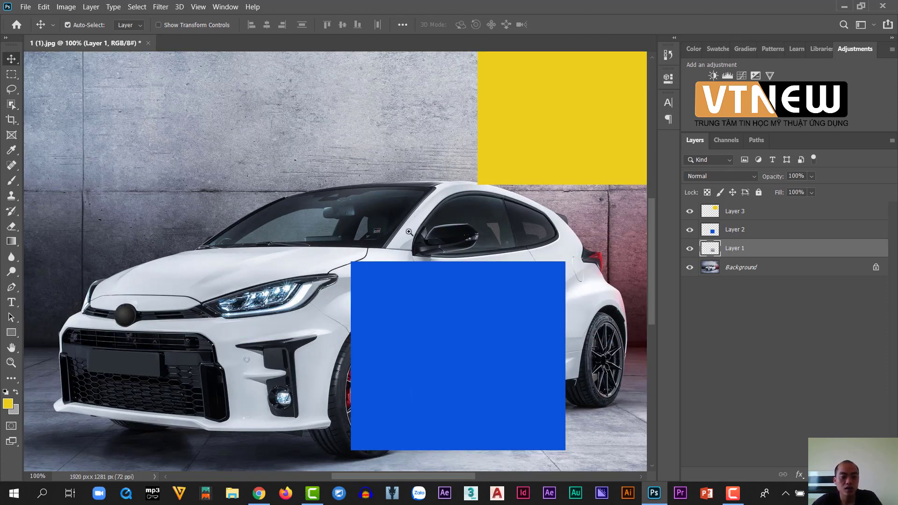
{"action": "left_click_drag", "start_coordinate": [408, 232], "coordinate": [340, 178]}
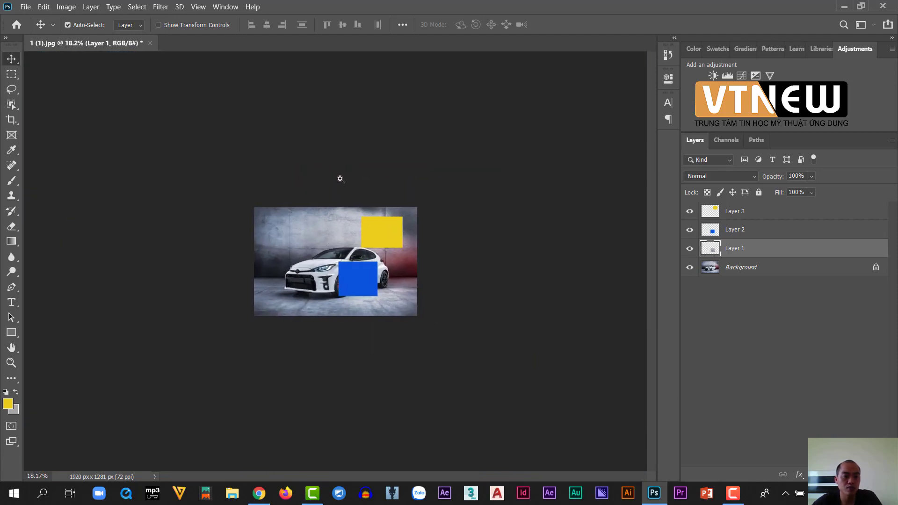
{"action": "mouse_move", "coordinate": [331, 230]}
{"action": "left_mouse_down"}
{"action": "mouse_move", "coordinate": [374, 285]}
{"action": "mouse_move", "coordinate": [287, 212]}
{"action": "left_mouse_up"}
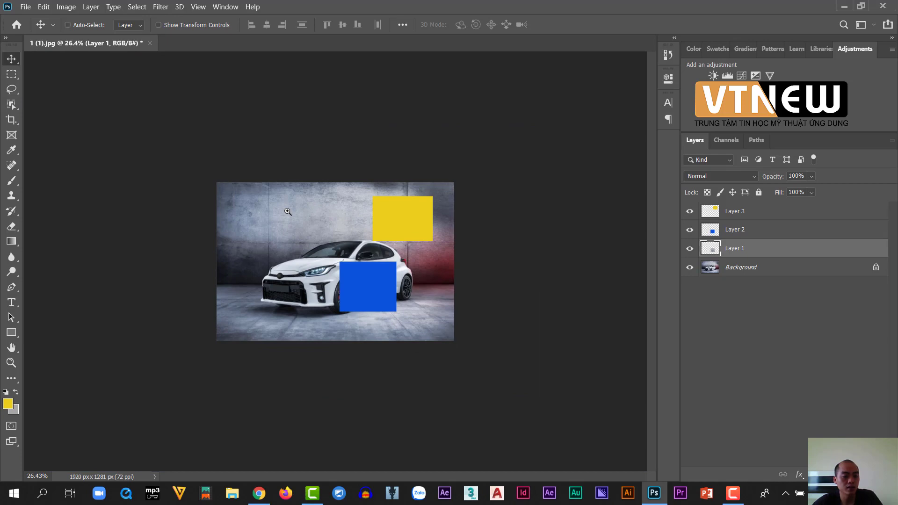
{"action": "key", "text": "ctrl+1"}
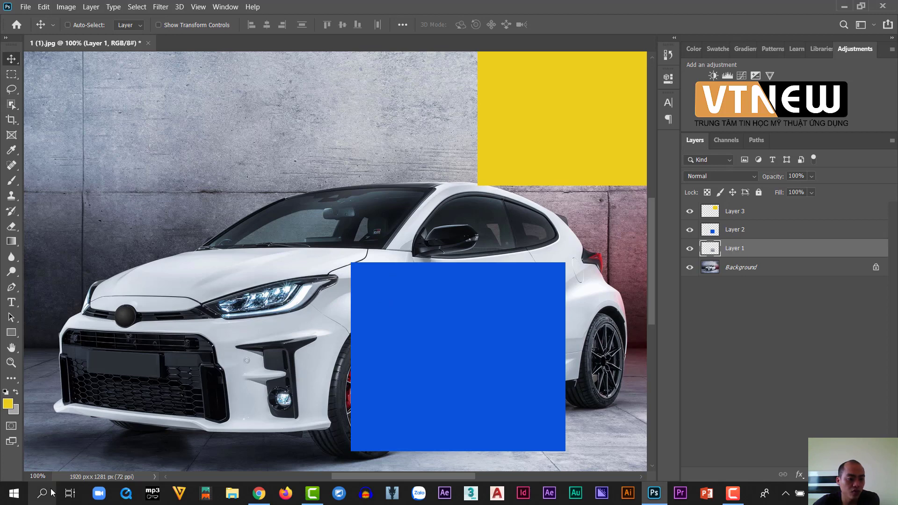
{"action": "left_click", "coordinate": [46, 476]}
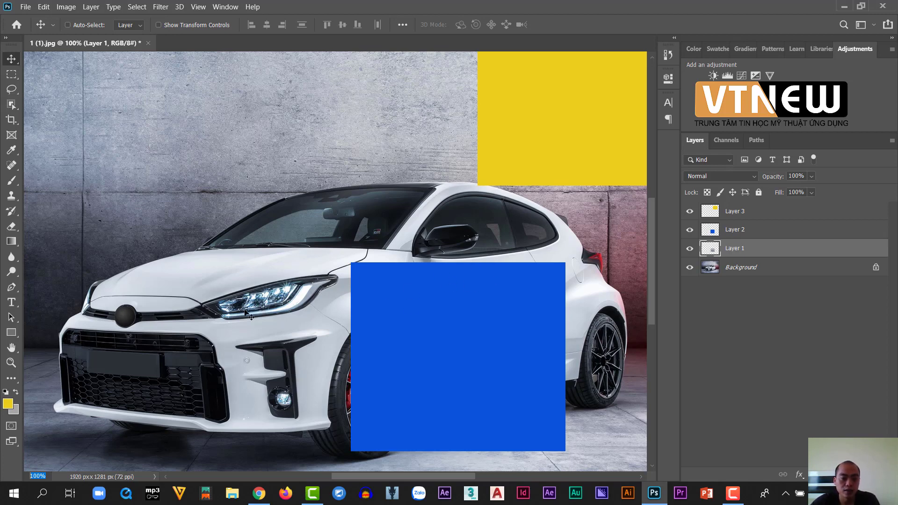
Step: Pan with the Hand tool to bring the wall and car front into view
{"action": "left_click", "coordinate": [13, 351]}
{"action": "right_click", "coordinate": [13, 351]}
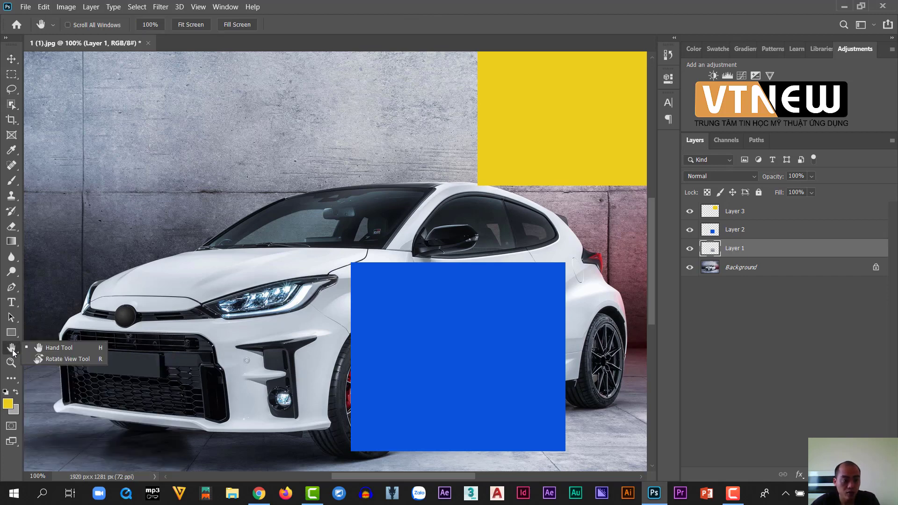
{"action": "left_click", "coordinate": [84, 349]}
{"action": "mouse_move", "coordinate": [218, 308]}
{"action": "left_mouse_down"}
{"action": "mouse_move", "coordinate": [381, 373]}
{"action": "mouse_move", "coordinate": [281, 342]}
{"action": "left_mouse_up"}
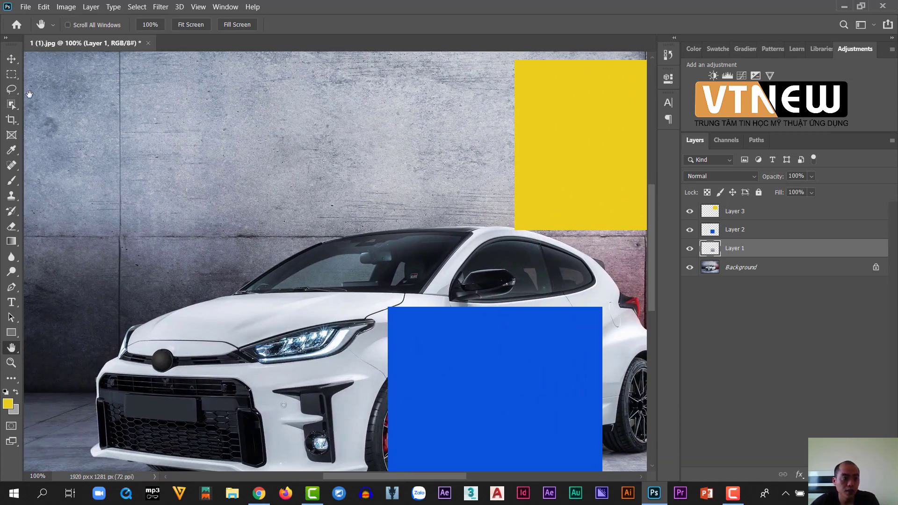
Step: With the Move tool active, pan until the blue square sits mid-view
{"action": "left_click", "coordinate": [13, 61]}
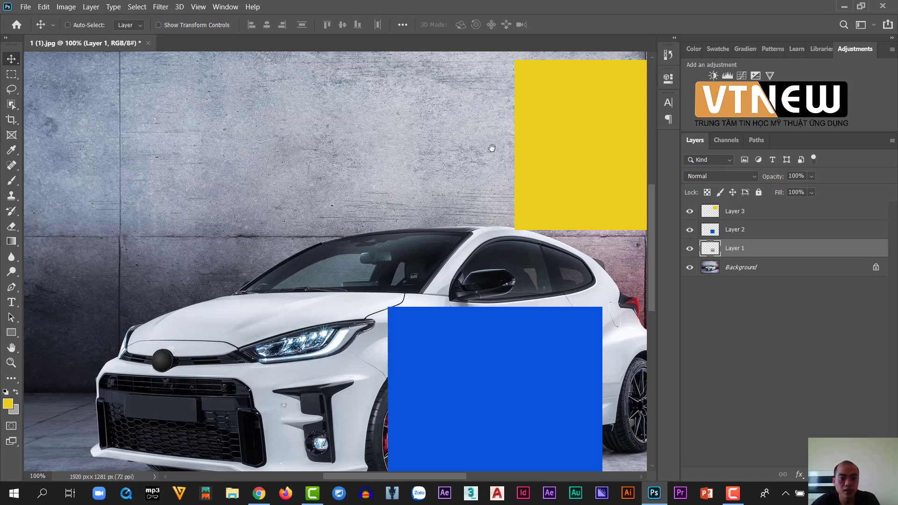
{"action": "left_click_drag", "start_coordinate": [493, 149], "coordinate": [619, 170]}
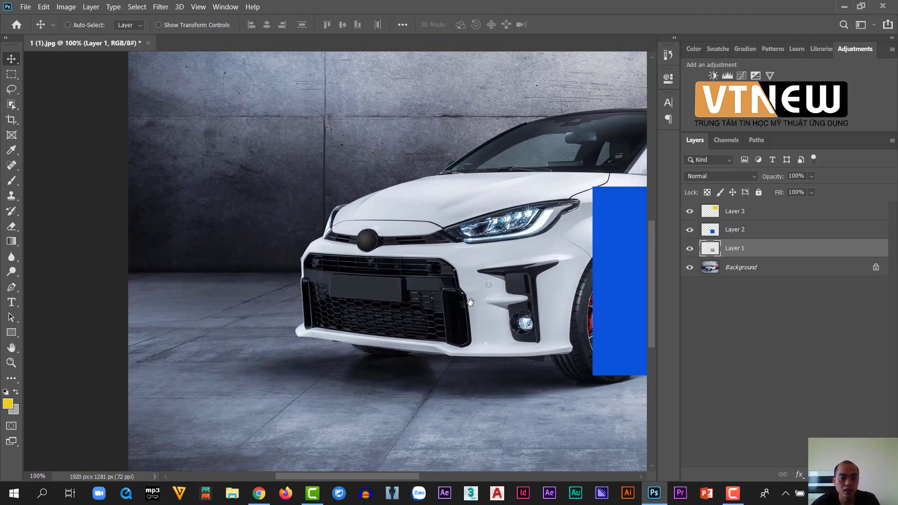
{"action": "left_click_drag", "start_coordinate": [340, 196], "coordinate": [168, 28]}
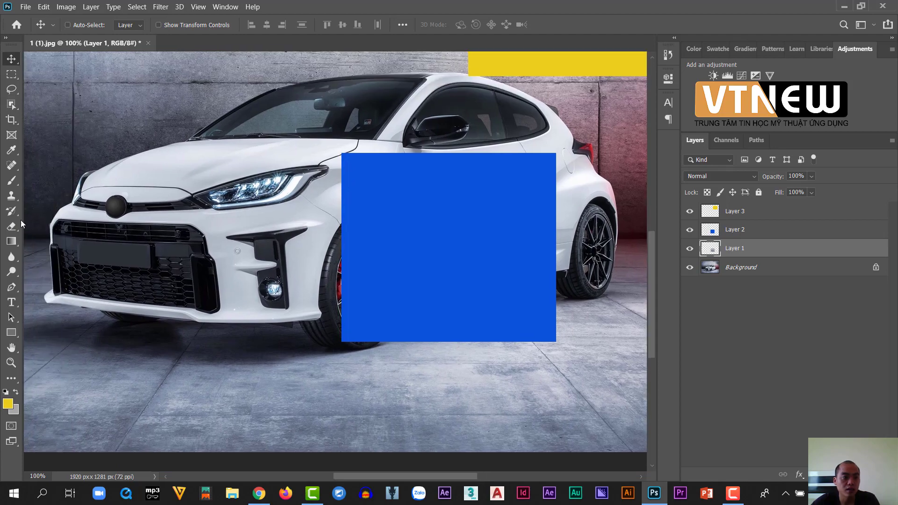
Step: Start a pen path with anchors along the hood edge and down the car's front
{"action": "left_click", "coordinate": [11, 287]}
{"action": "left_click", "coordinate": [127, 159]}
{"action": "left_click", "coordinate": [96, 169]}
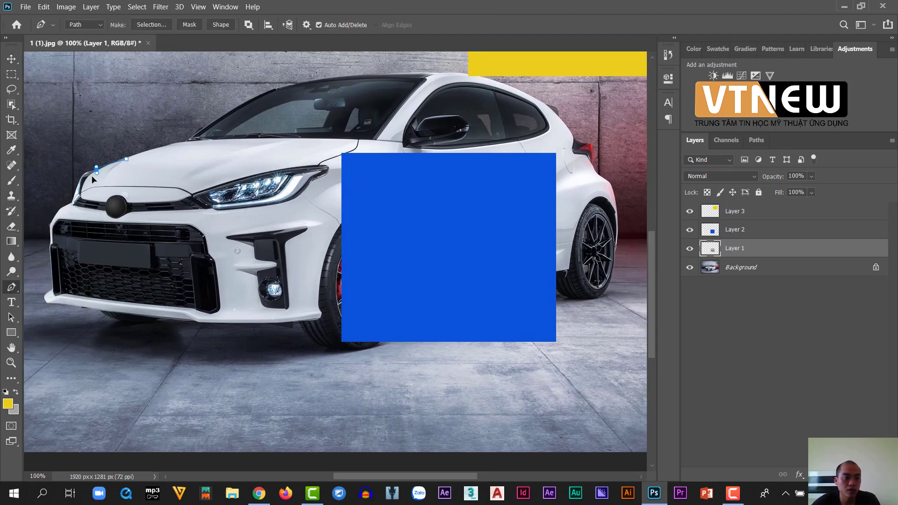
{"action": "left_click", "coordinate": [74, 193]}
{"action": "left_click", "coordinate": [53, 217]}
Step: Zoom into the front edge and add smooth and corner anchors down to the bumper corner
{"action": "mouse_move", "coordinate": [71, 229]}
{"action": "left_mouse_down"}
{"action": "mouse_move", "coordinate": [287, 185]}
{"action": "mouse_move", "coordinate": [275, 181]}
{"action": "left_mouse_up"}
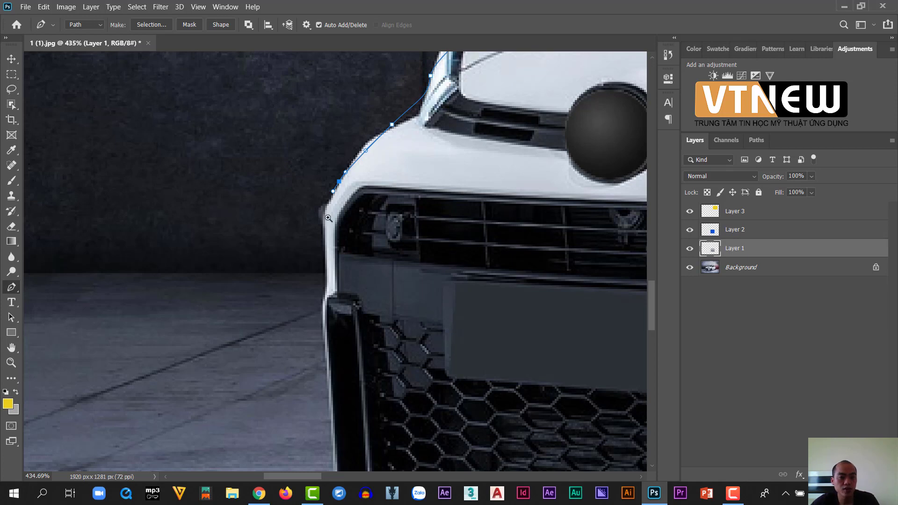
{"action": "mouse_move", "coordinate": [340, 194]}
{"action": "left_mouse_down"}
{"action": "mouse_move", "coordinate": [322, 227]}
{"action": "mouse_move", "coordinate": [321, 286]}
{"action": "left_mouse_up"}
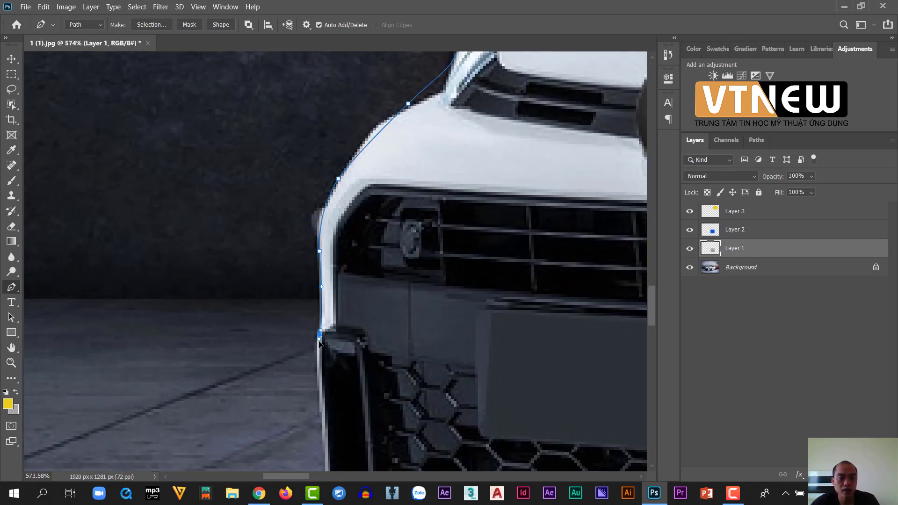
{"action": "left_click_drag", "start_coordinate": [319, 333], "coordinate": [319, 346]}
{"action": "scroll", "coordinate": [315, 262], "scroll_direction": "down", "scroll_amount": 5}
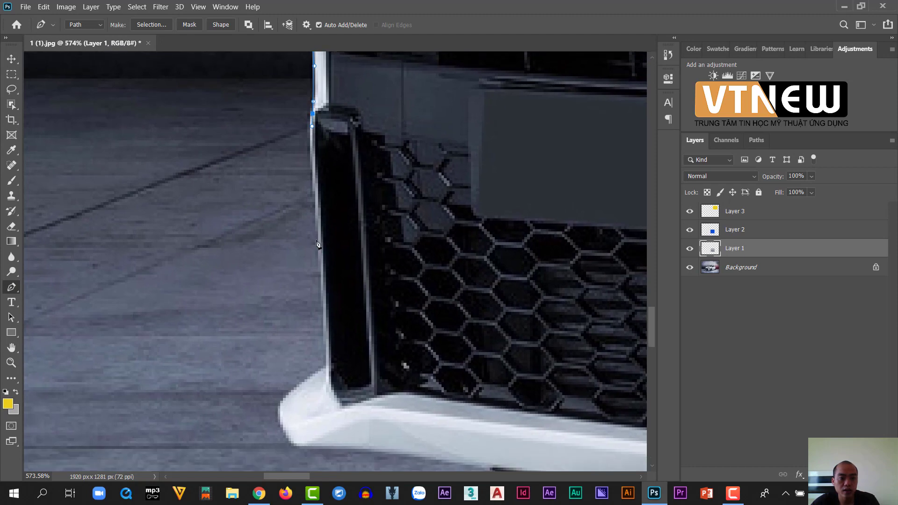
{"action": "left_click_drag", "start_coordinate": [317, 244], "coordinate": [319, 301]}
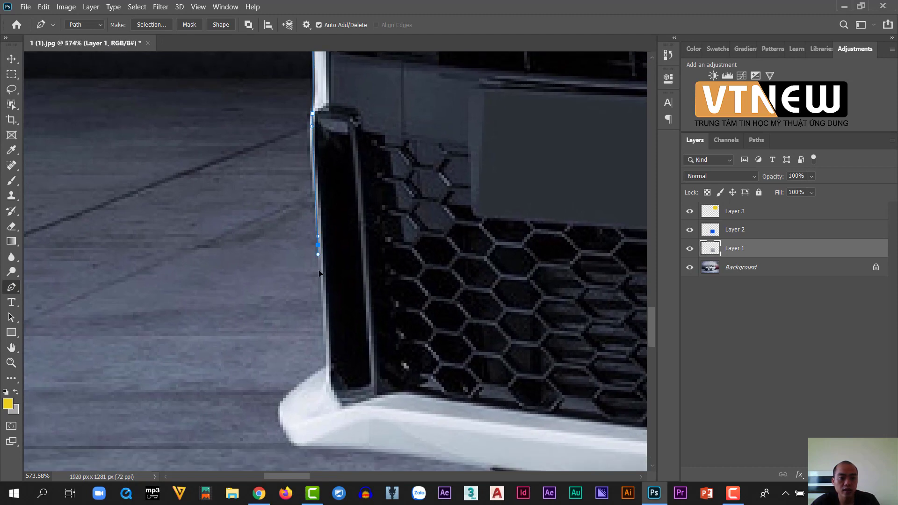
{"action": "left_click", "coordinate": [327, 366]}
{"action": "scroll", "coordinate": [330, 281], "scroll_direction": "down", "scroll_amount": 3}
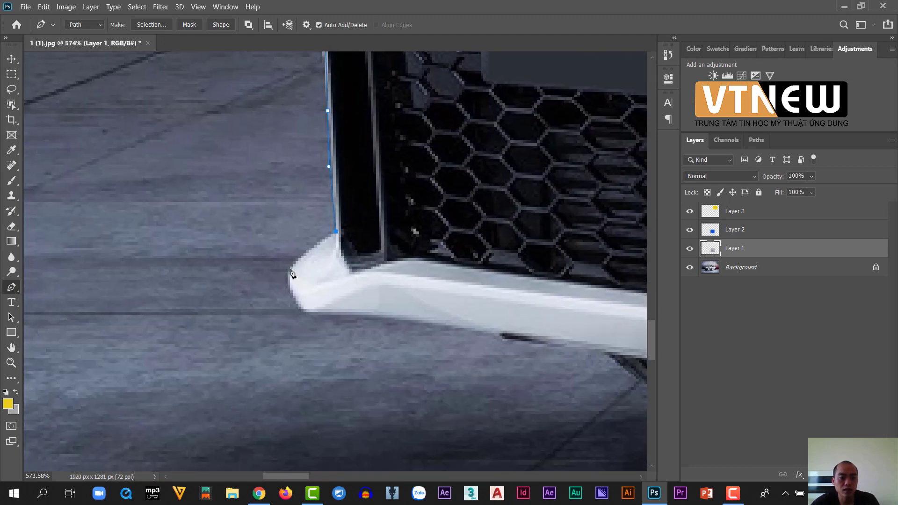
{"action": "mouse_move", "coordinate": [290, 269]}
{"action": "left_mouse_down"}
{"action": "mouse_move", "coordinate": [287, 290]}
{"action": "mouse_move", "coordinate": [313, 314]}
{"action": "left_mouse_up"}
Step: Extend the path along the bumper's underside with a curved anchor, panning as needed
{"action": "left_click_drag", "start_coordinate": [400, 325], "coordinate": [243, 234]}
{"action": "left_click", "coordinate": [274, 230]}
{"action": "left_click", "coordinate": [336, 239]}
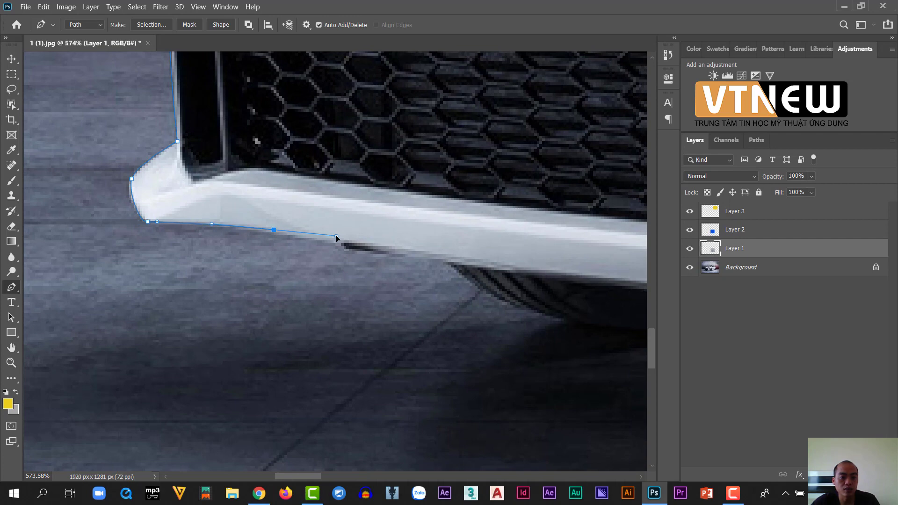
{"action": "mouse_move", "coordinate": [335, 239]}
{"action": "left_mouse_down"}
{"action": "mouse_move", "coordinate": [126, 248]}
{"action": "mouse_move", "coordinate": [175, 199]}
{"action": "left_mouse_up"}
{"action": "left_click_drag", "start_coordinate": [247, 243], "coordinate": [298, 256]}
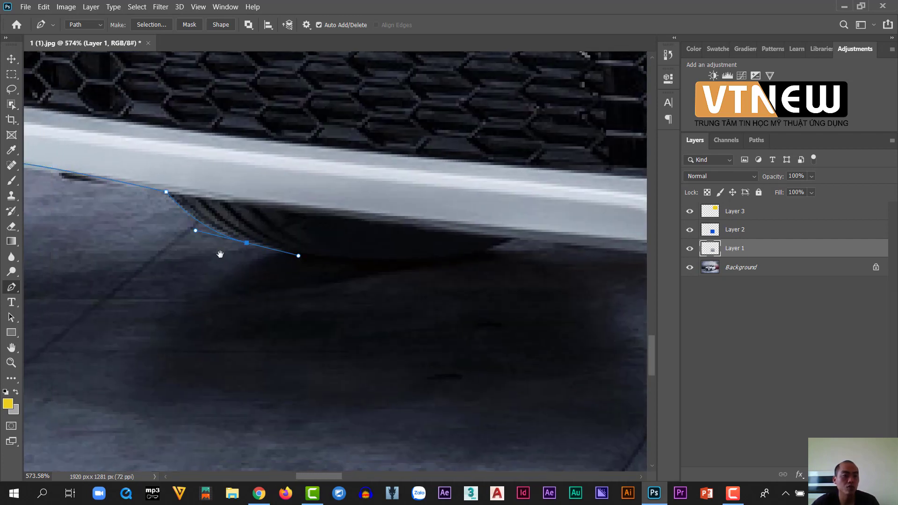
{"action": "left_click_drag", "start_coordinate": [203, 242], "coordinate": [454, 287]}
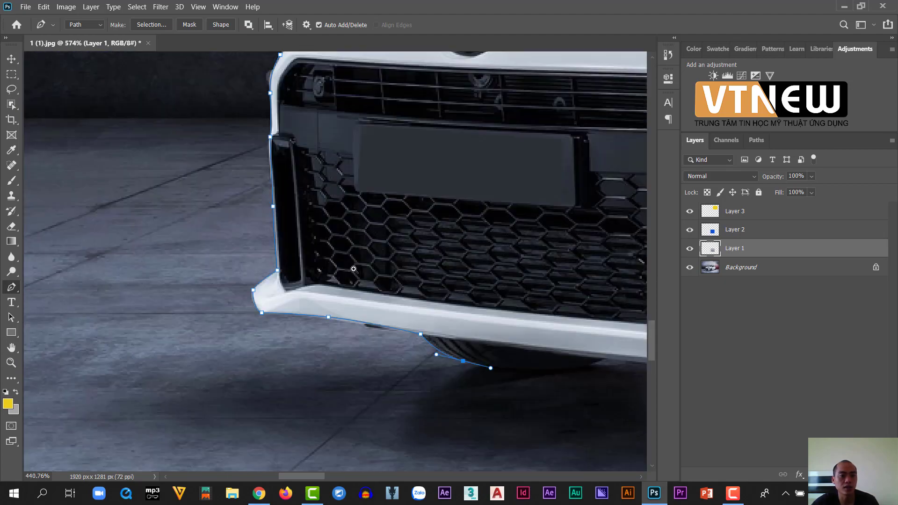
{"action": "scroll", "coordinate": [333, 270], "scroll_direction": "down", "scroll_amount": 5}
{"action": "scroll", "coordinate": [333, 270], "scroll_direction": "up", "scroll_amount": 3}
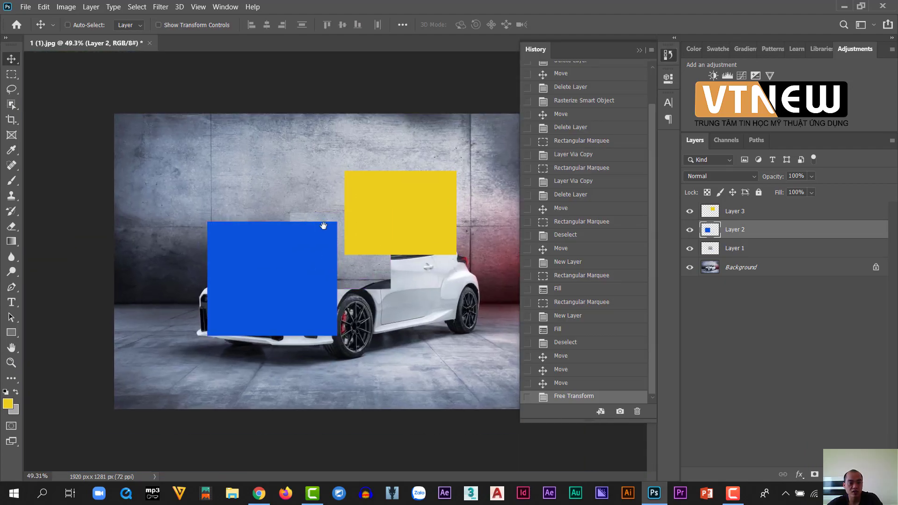
Step: Scroll and pan over the rear of the car, then return to the Move tool
{"action": "scroll", "coordinate": [311, 234], "scroll_direction": "up", "scroll_amount": 3}
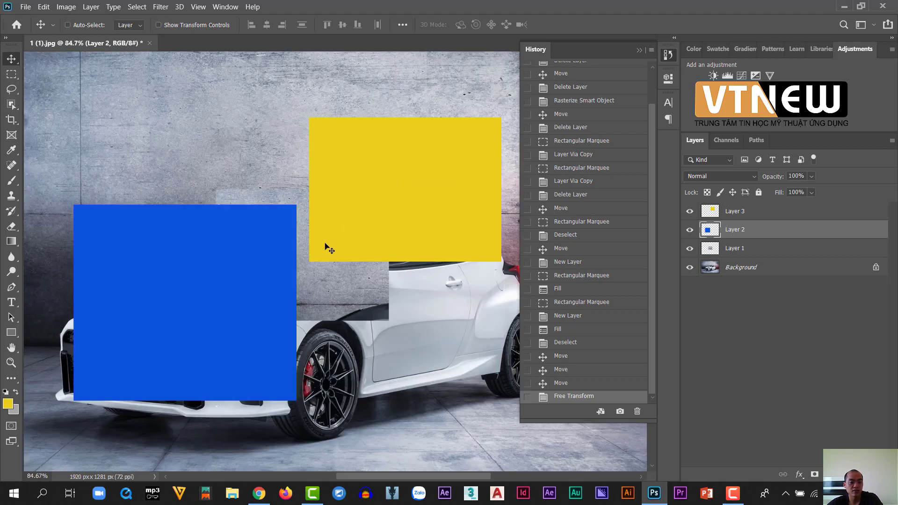
{"action": "left_click_drag", "start_coordinate": [379, 297], "coordinate": [187, 200]}
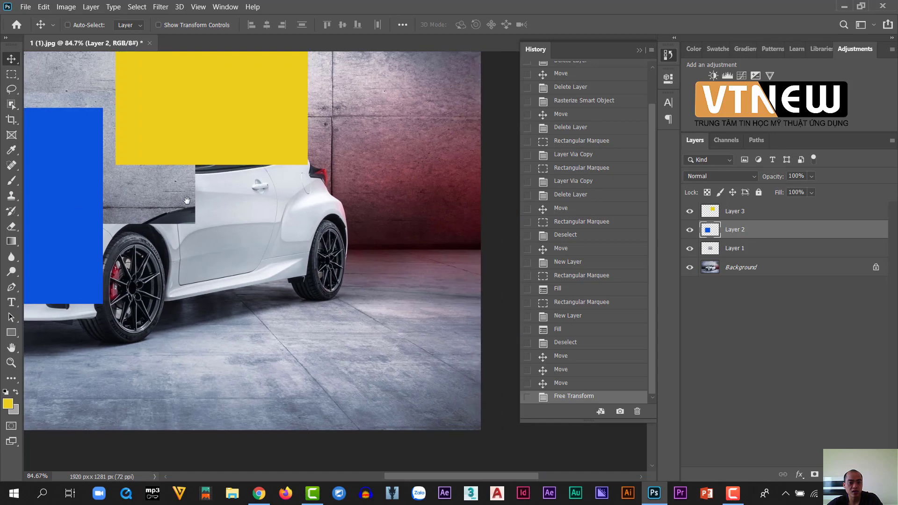
{"action": "left_click_drag", "start_coordinate": [274, 239], "coordinate": [319, 254]}
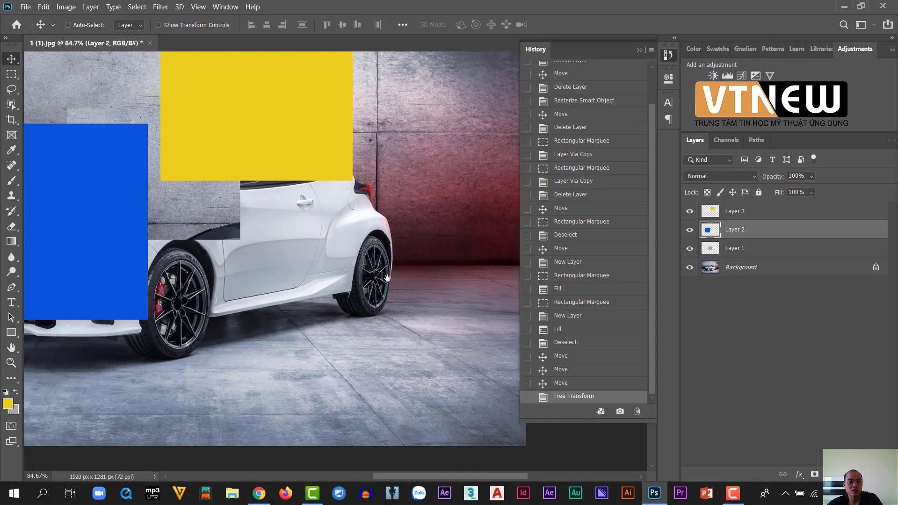
{"action": "scroll", "coordinate": [360, 292], "scroll_direction": "down", "scroll_amount": 3}
{"action": "scroll", "coordinate": [360, 292], "scroll_direction": "down", "scroll_amount": 2}
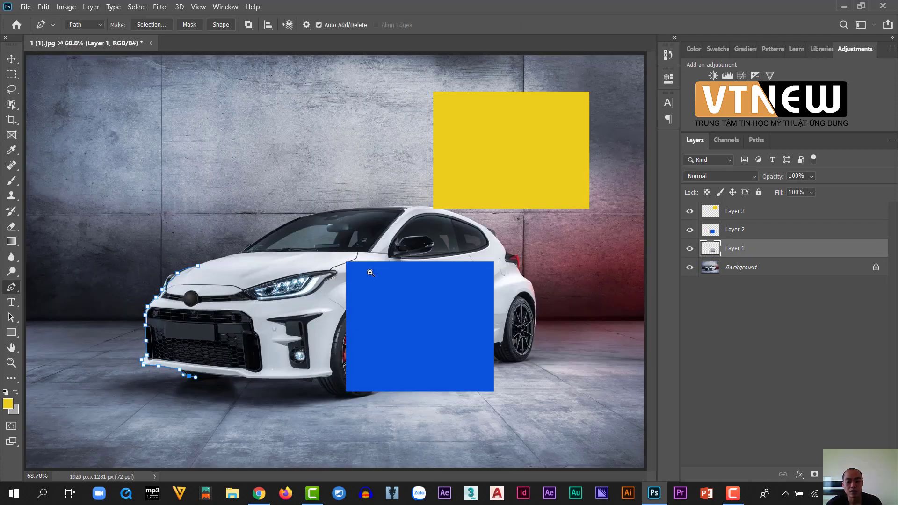
{"action": "key", "text": "Escape"}
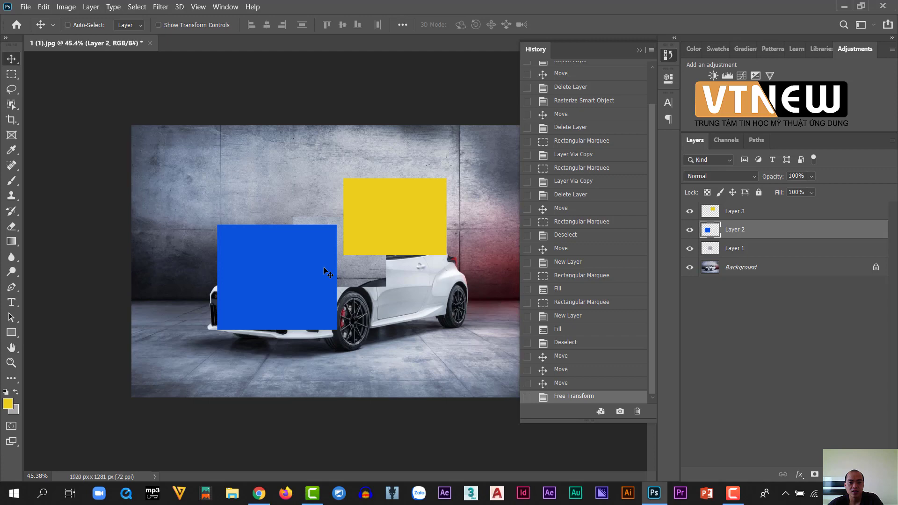
Step: Zoom in on the rectangles, fit the image to the window, and close the History panel
{"action": "left_click", "coordinate": [361, 272], "text": "ctrl"}
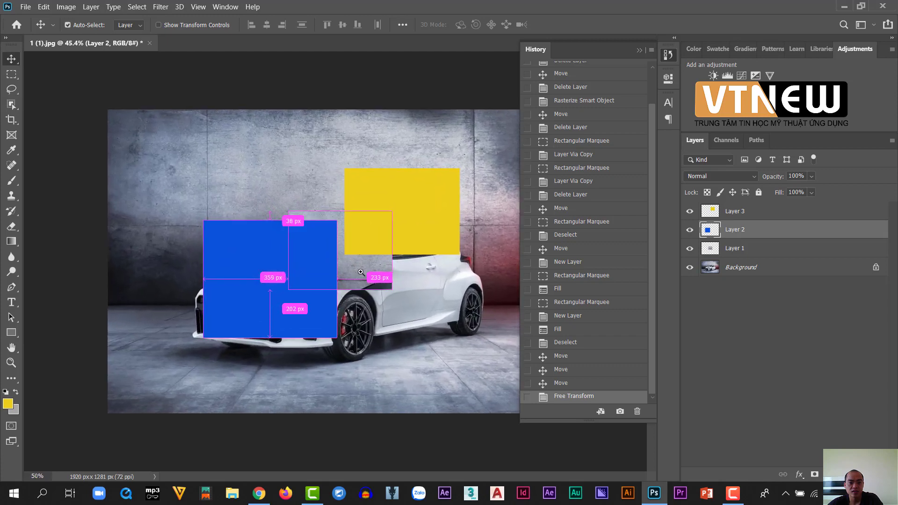
{"action": "mouse_move", "coordinate": [361, 272]}
{"action": "left_mouse_down"}
{"action": "mouse_move", "coordinate": [366, 266]}
{"action": "mouse_move", "coordinate": [381, 302]}
{"action": "left_mouse_up"}
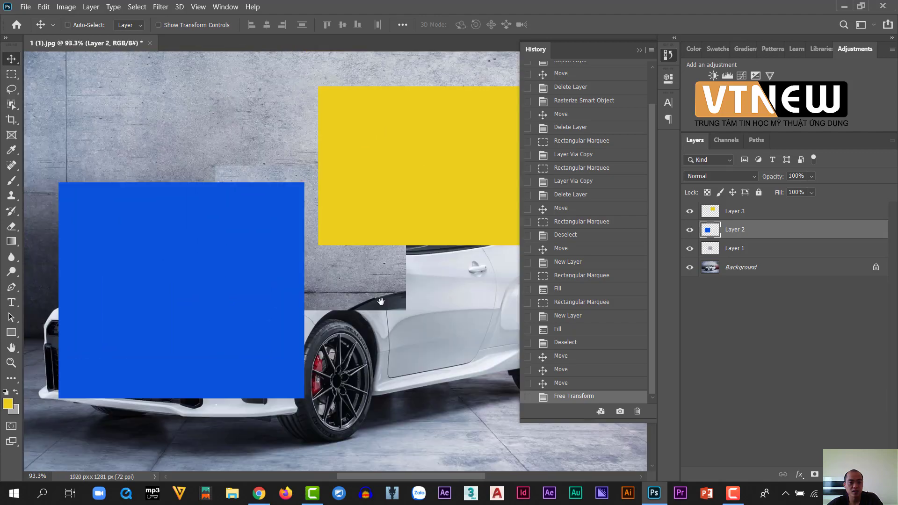
{"action": "key", "text": "ctrl+0"}
{"action": "left_click", "coordinate": [640, 50]}
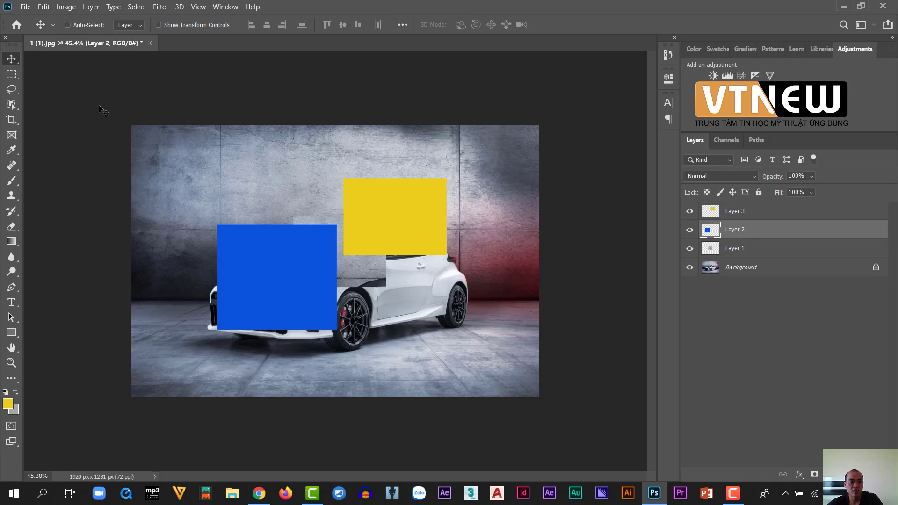
Step: Return from the Marquee tool to Move and zoom in on the car with Ctrl++ and a click
{"action": "left_click", "coordinate": [11, 74]}
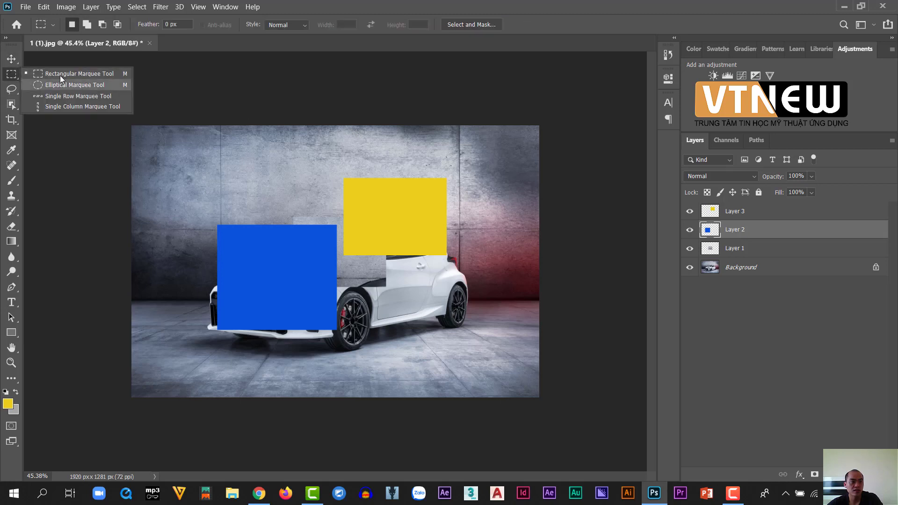
{"action": "key", "text": "v"}
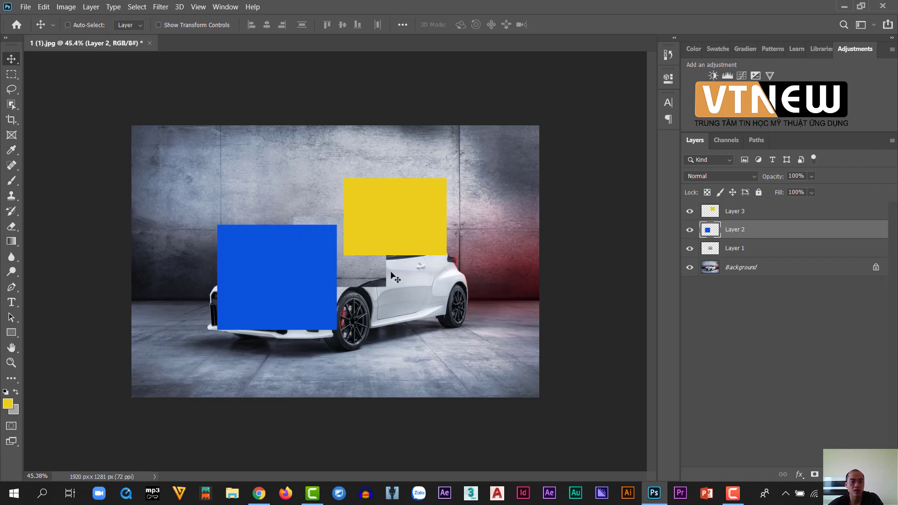
{"action": "key", "text": "ctrl+plus"}
{"action": "left_click", "coordinate": [372, 275]}
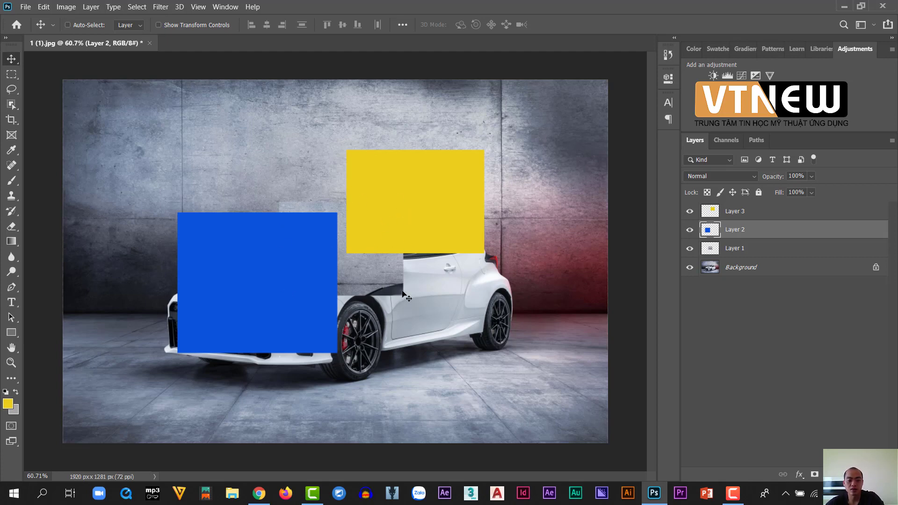
Step: Minimise the Photoshop window to reveal the desktop
{"action": "left_click", "coordinate": [844, 8]}
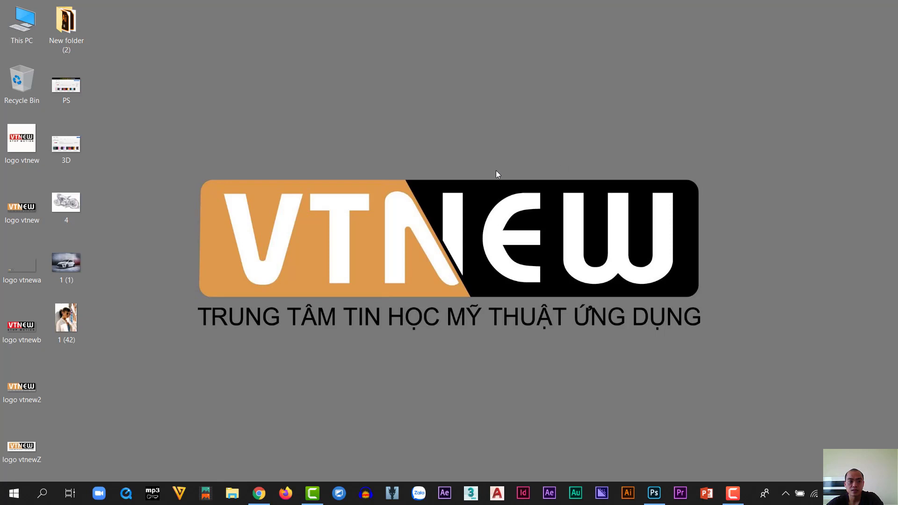